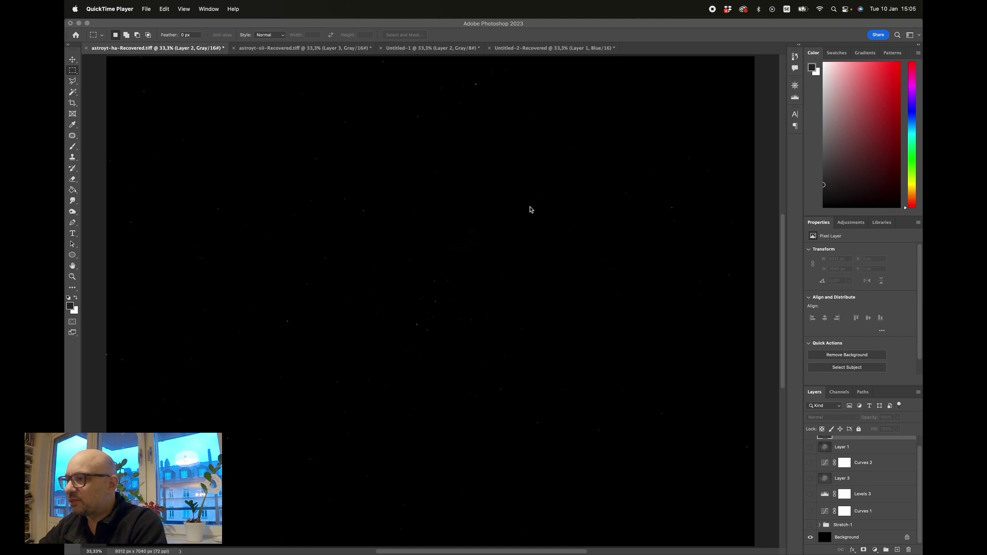
# - Turn on the Stretch-1 group so the stretched Ha nebula appears on the canvas
pyautogui.scroll(2, 459, 250)
pyautogui.scroll(-2, 459, 251)
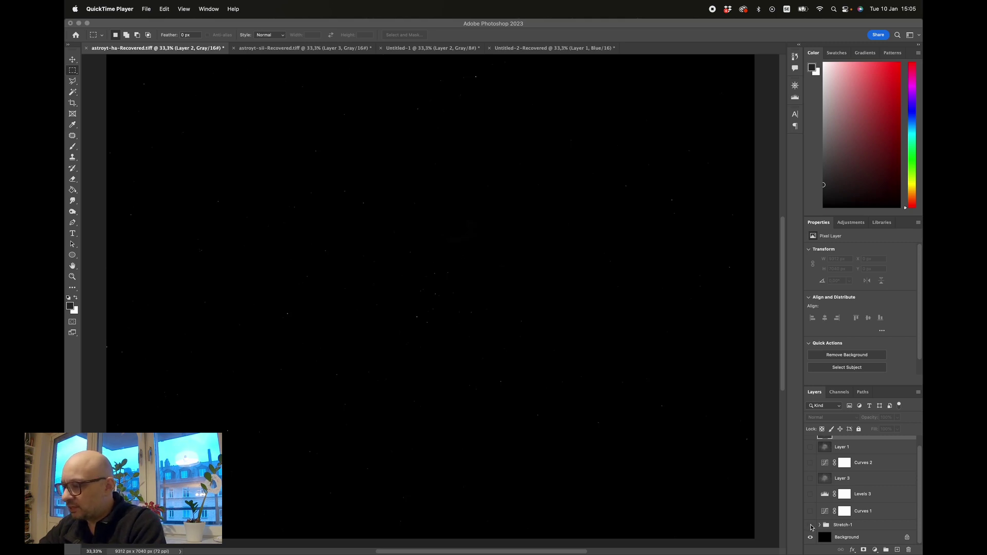
pyautogui.click(811, 525)
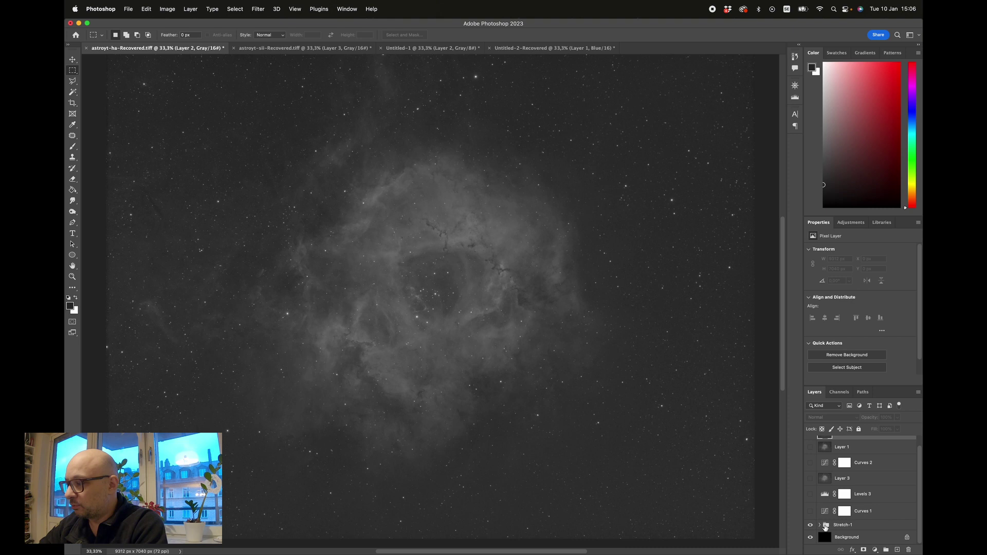
# - Expand Stretch-1 to inspect Levels 2 copy 21, then collapse the group
pyautogui.click(819, 524)
pyautogui.scroll(-1, 835, 520)
pyautogui.scroll(-5, 836, 519)
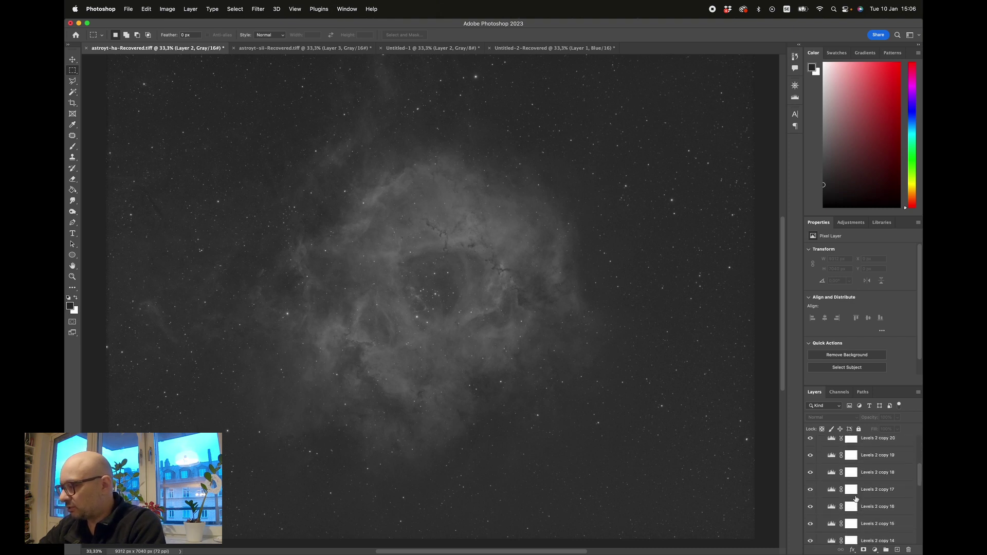
pyautogui.scroll(3, 849, 501)
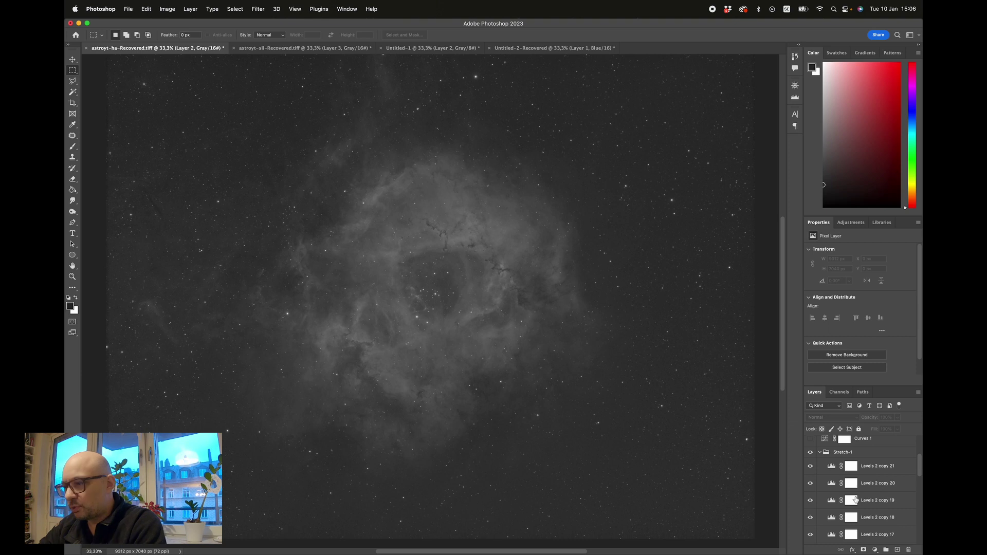
pyautogui.scroll(1, 855, 499)
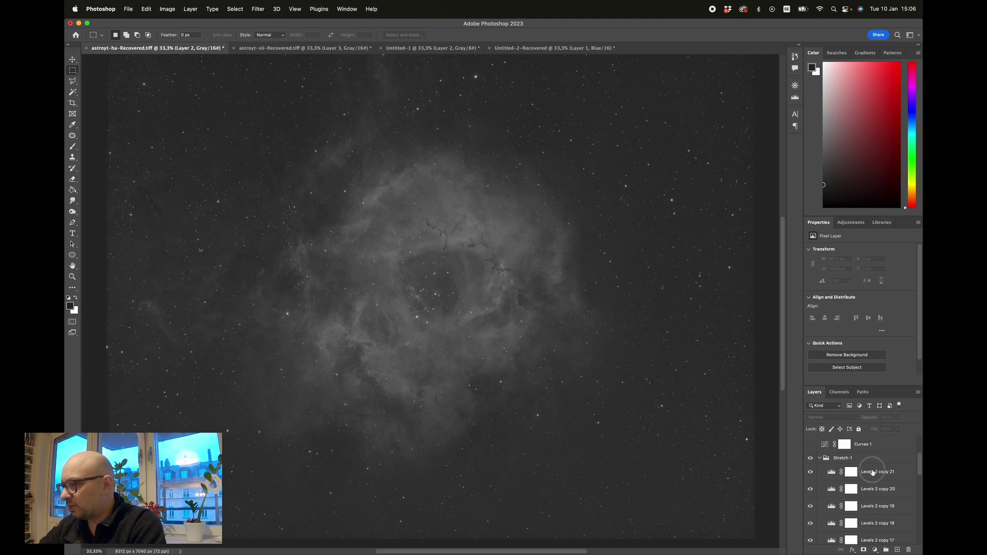
pyautogui.click(868, 470)
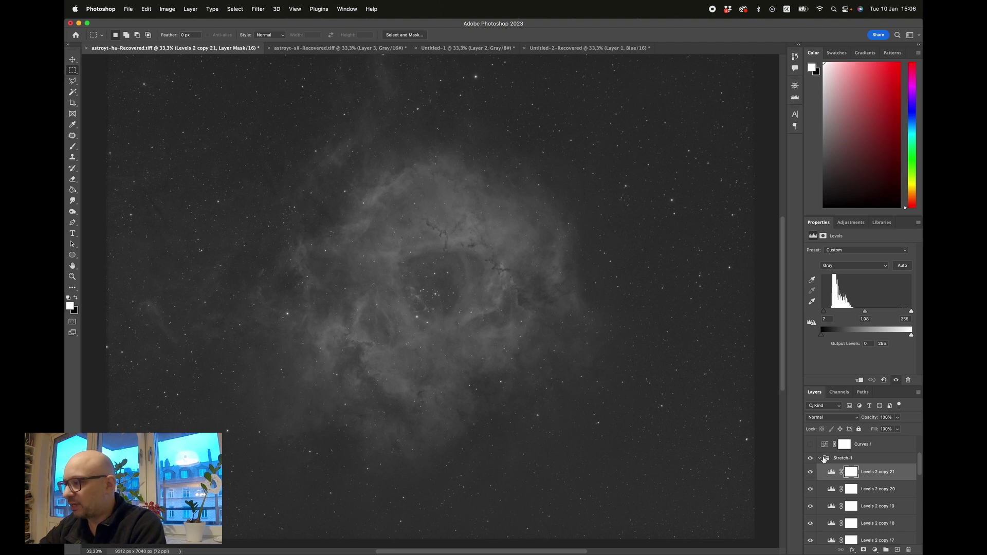
pyautogui.click(819, 458)
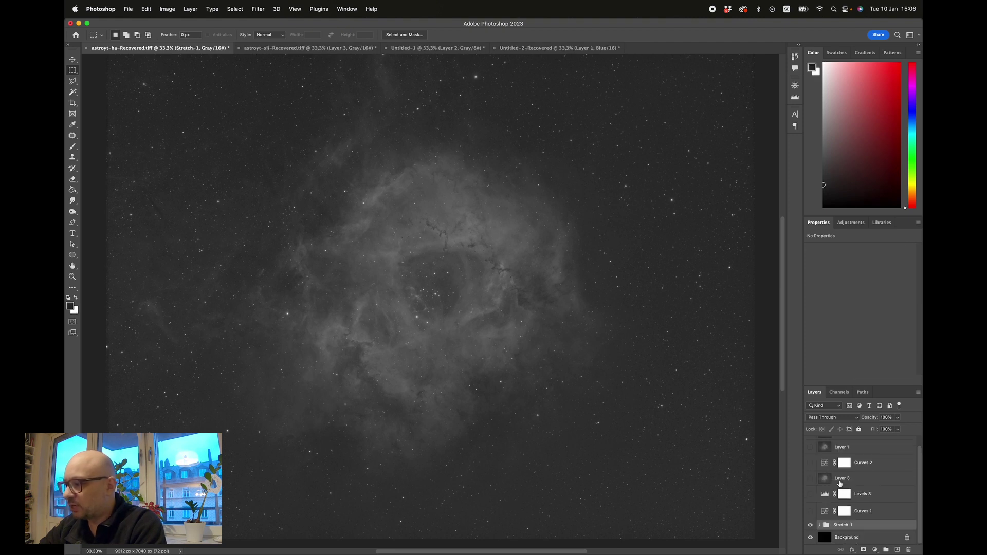
# - Turn on Curves 1, toggling it off and on to compare the brightening
pyautogui.click(811, 512)
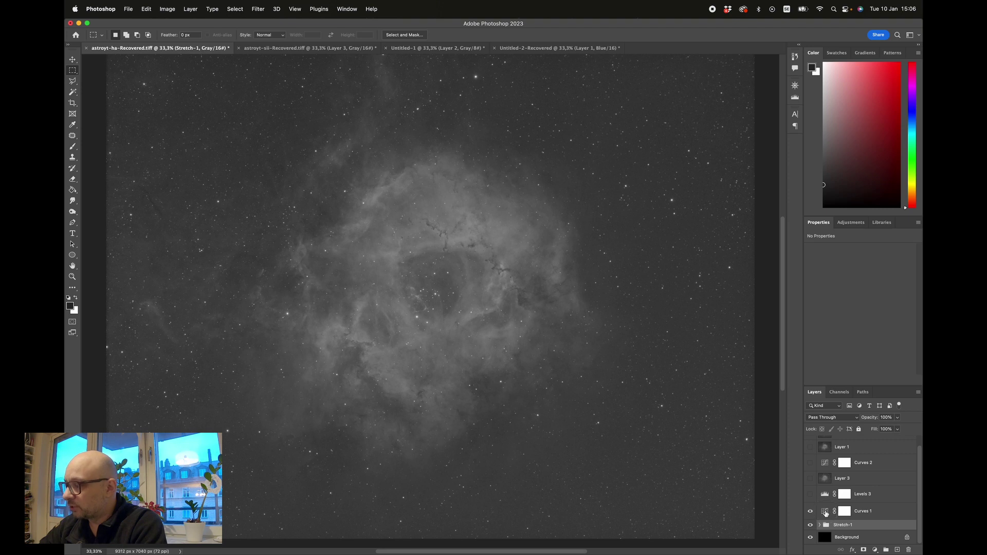
pyautogui.click(845, 511)
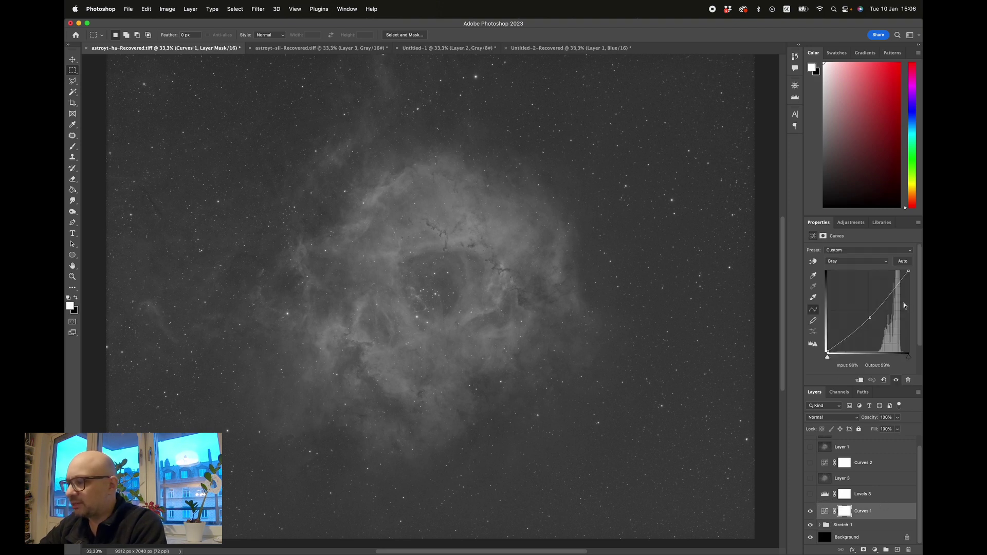
pyautogui.click(811, 511)
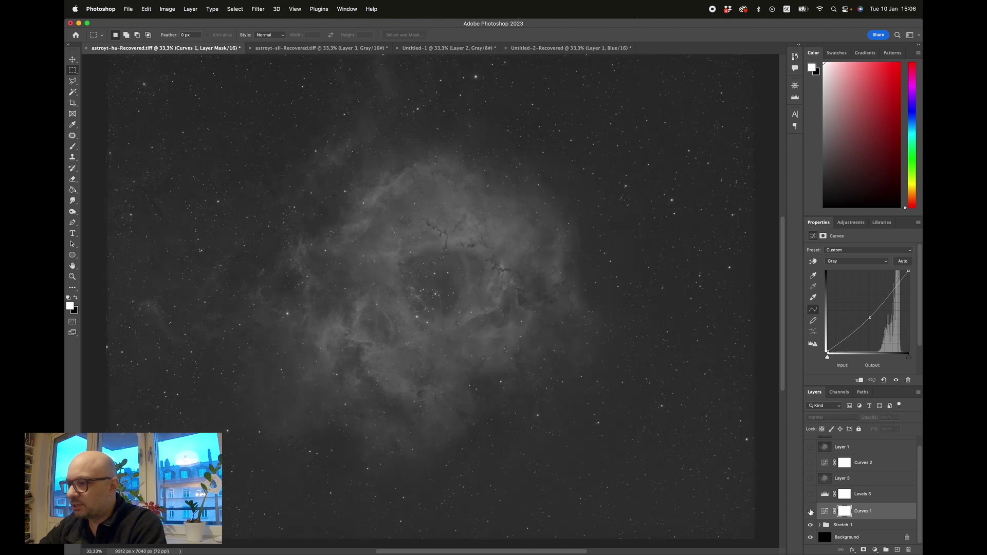
pyautogui.click(810, 511)
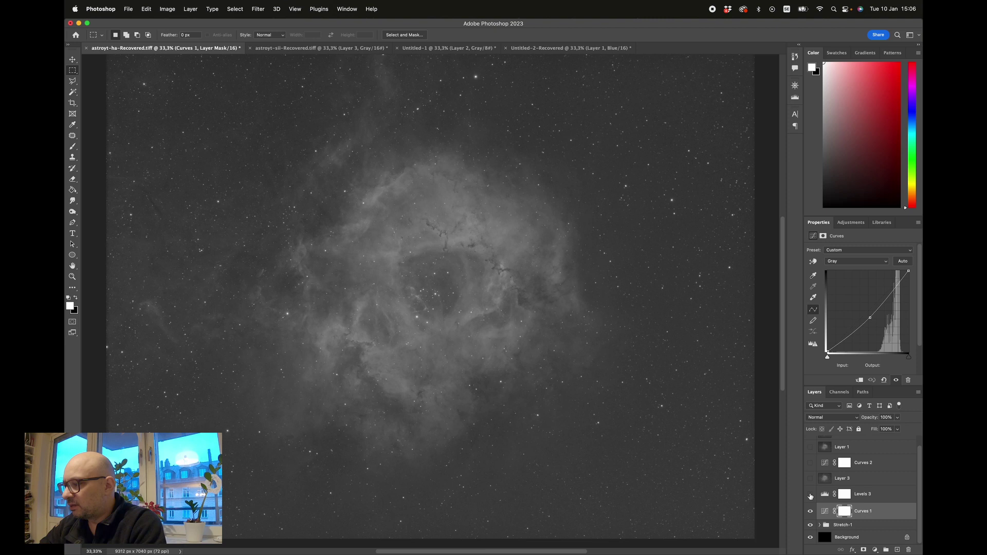
# - Turn on Levels 3 and inspect its settings (input 12, 1.25, 255)
pyautogui.click(810, 495)
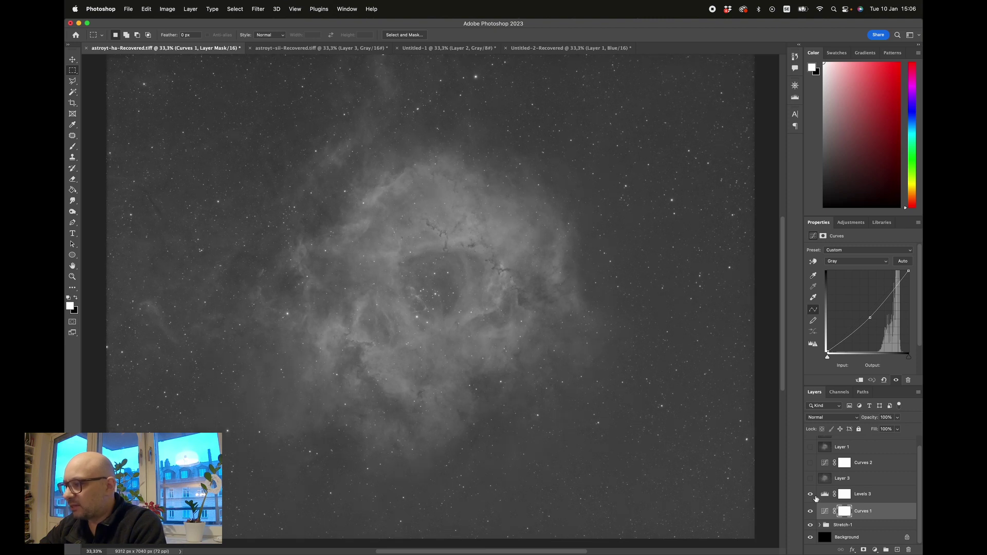
pyautogui.click(846, 495)
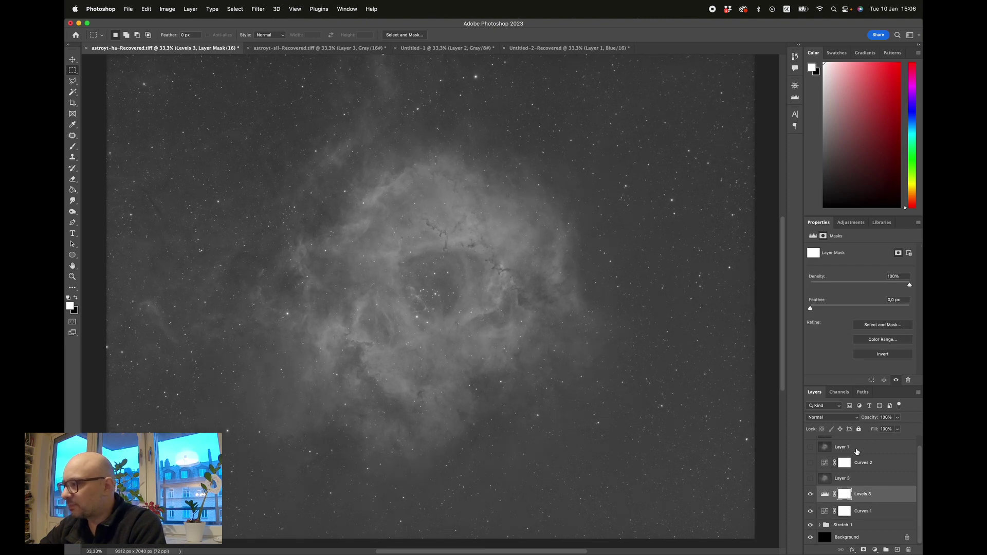
pyautogui.click(825, 494)
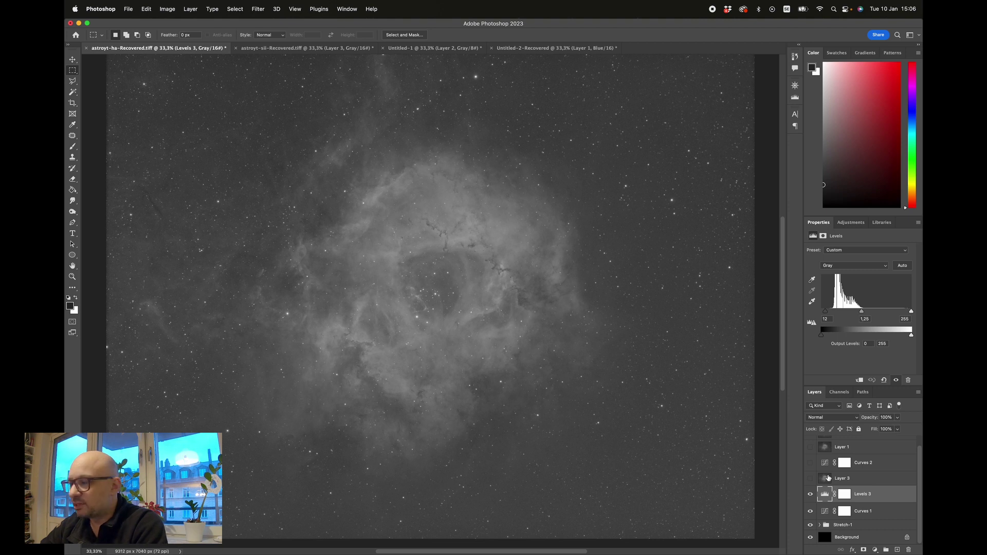
# - Turn on the Color Dodge Layer 3, toggling it repeatedly to compare the effect
pyautogui.click(821, 479)
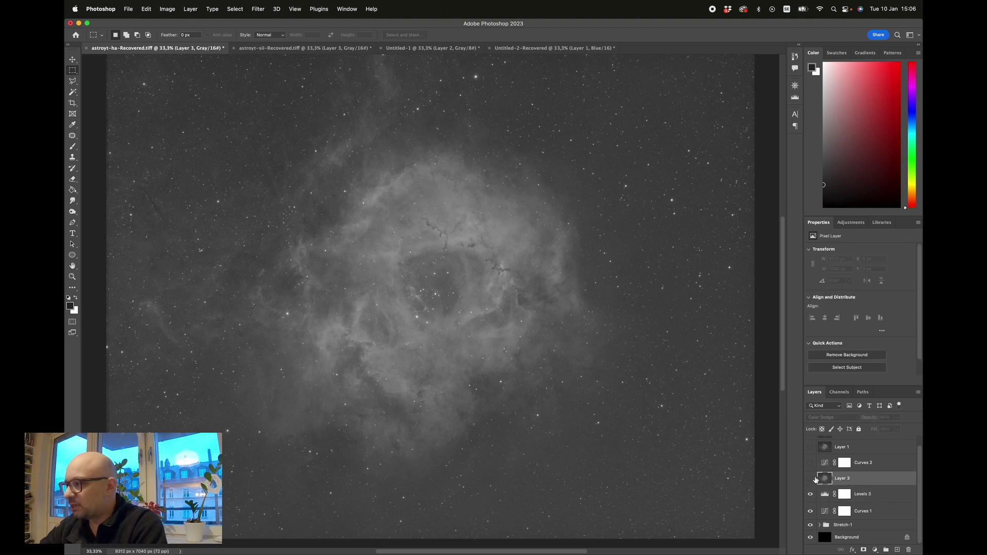
pyautogui.click(812, 481)
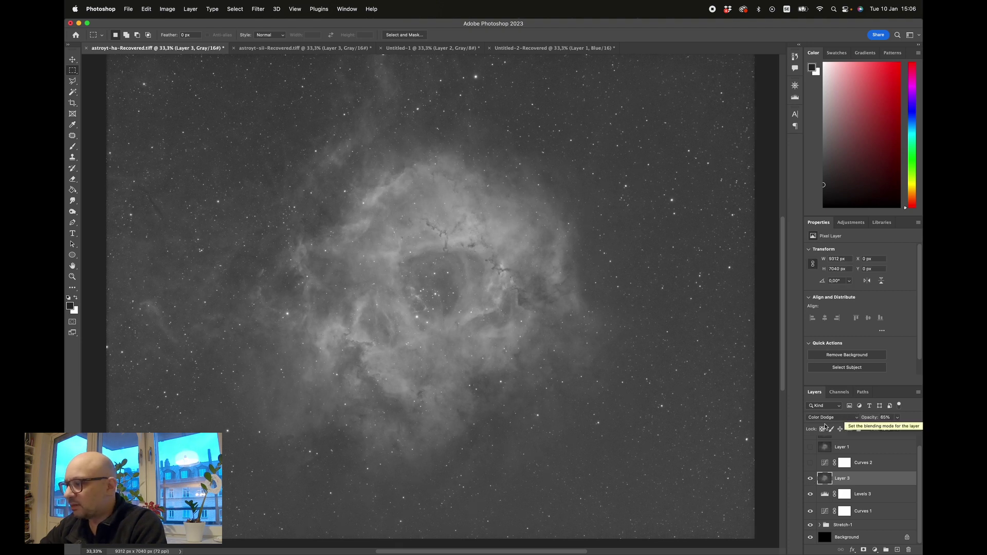
pyautogui.click(811, 479)
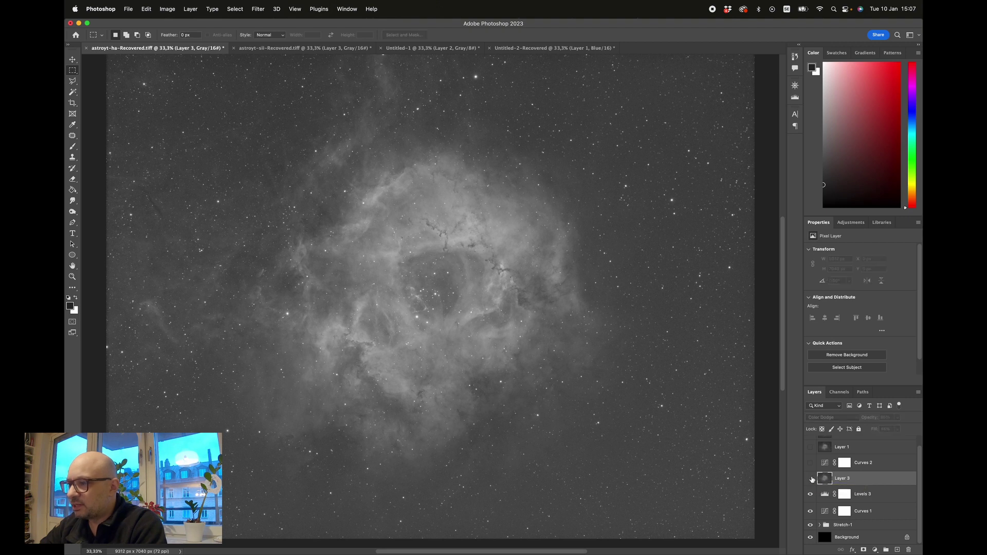
pyautogui.click(810, 480)
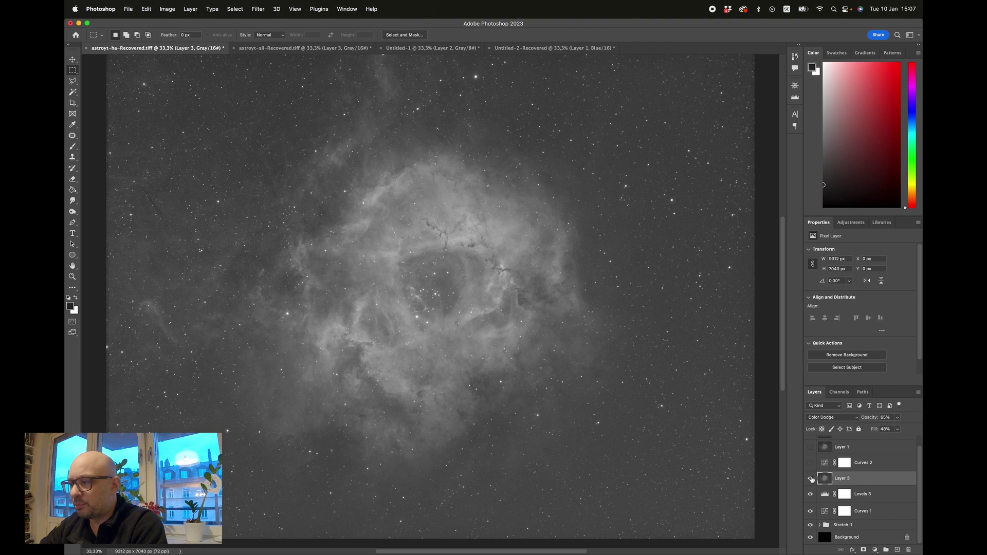
pyautogui.click(810, 479)
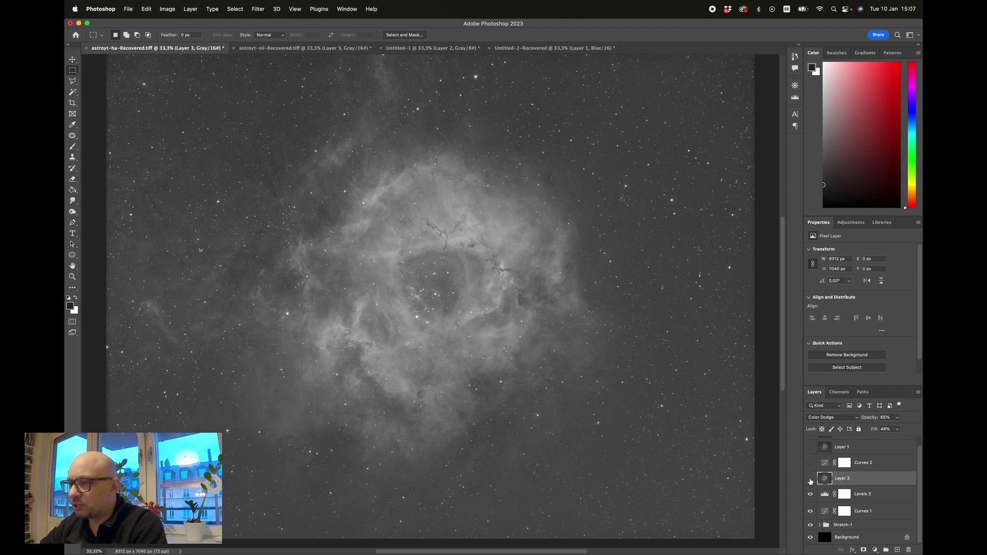
pyautogui.click(810, 479)
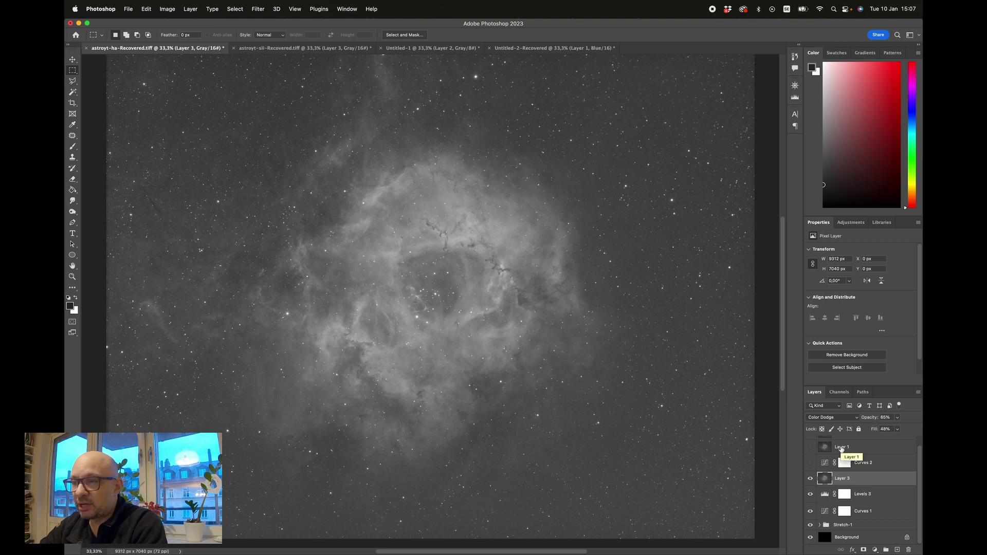
pyautogui.click(810, 479)
pyautogui.click(811, 479)
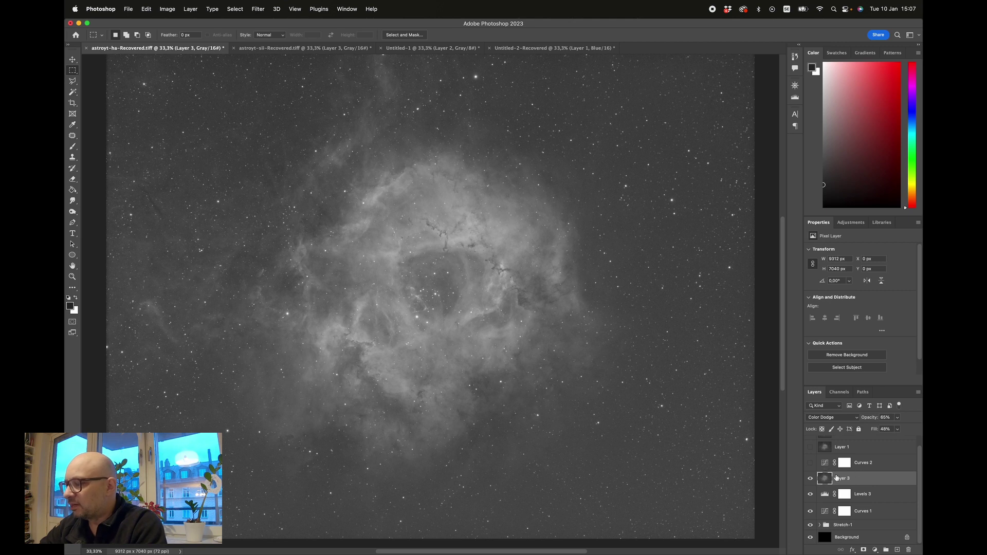
# - Confirm Layer 3's fill stays at 48% and turn on Curves 2
pyautogui.click(897, 430)
pyautogui.click(907, 419)
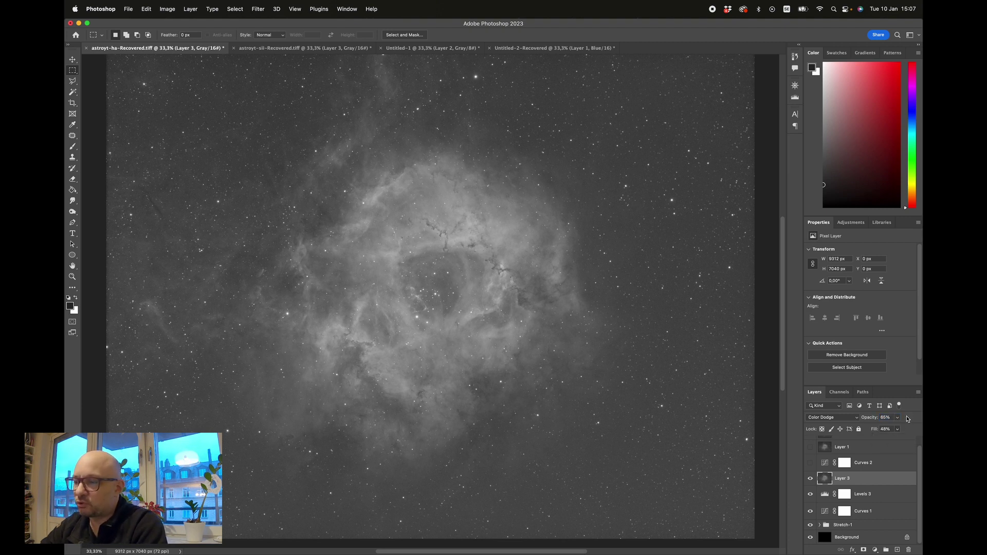
pyautogui.click(811, 463)
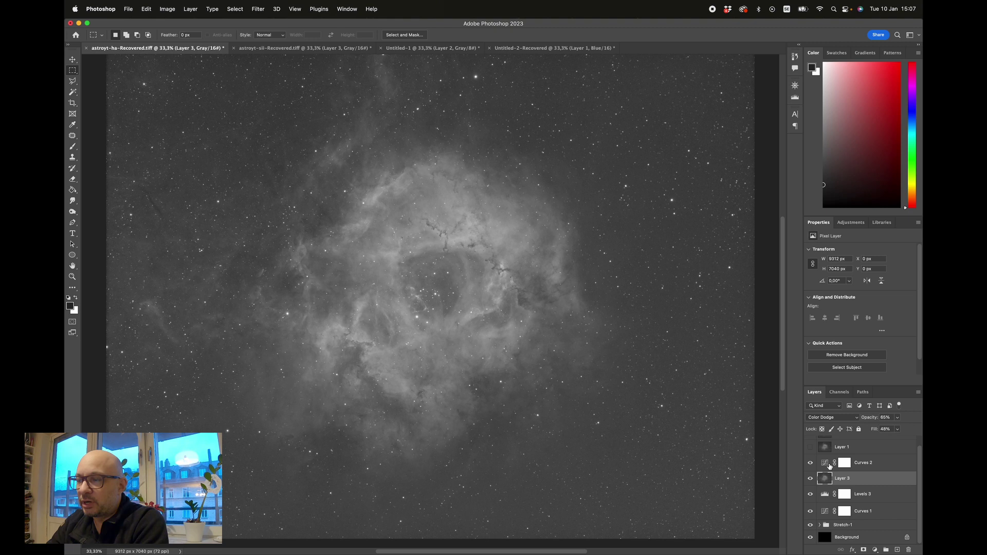
# - Compare the Untitled-1, ha and sii documents, then switch to Untitled-2-Recovered
pyautogui.click(419, 49)
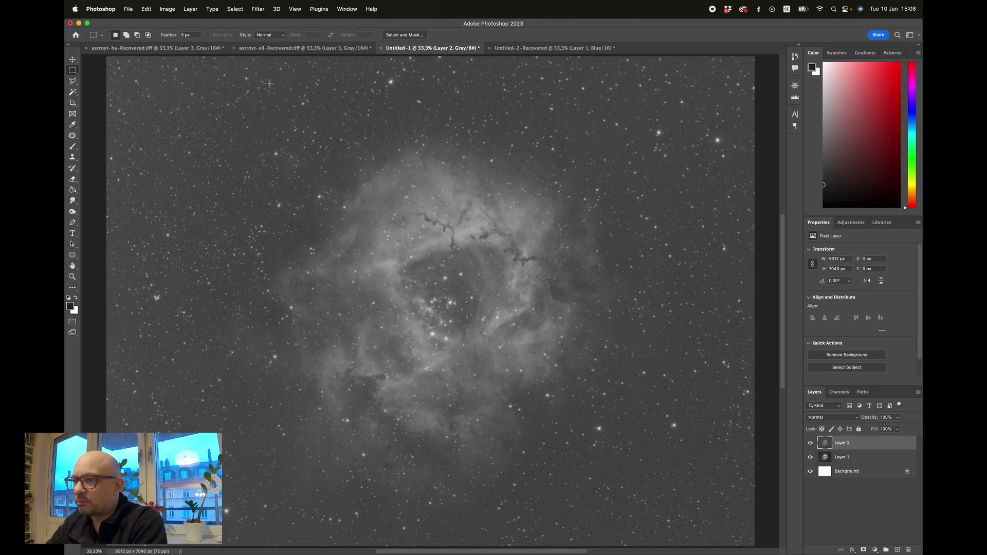
pyautogui.click(175, 50)
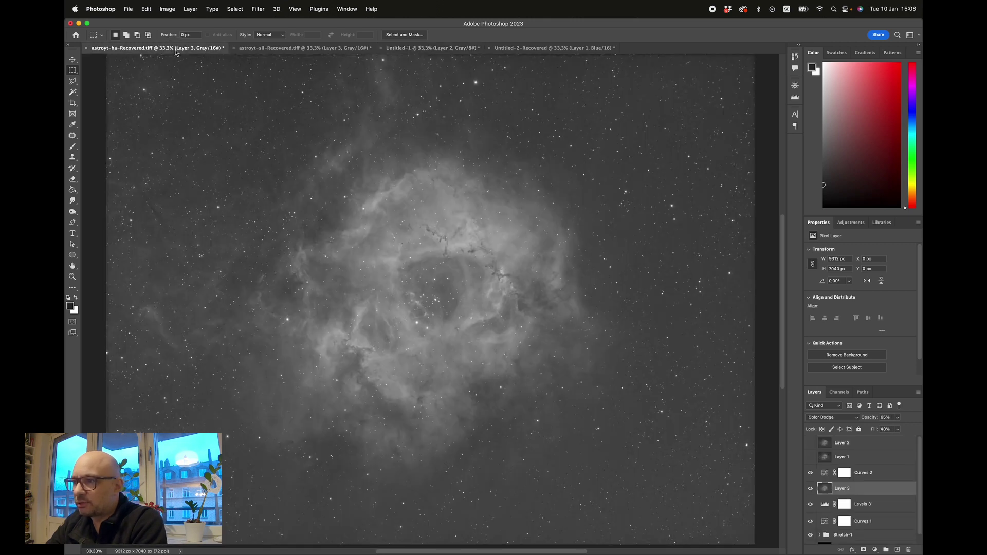
pyautogui.click(416, 49)
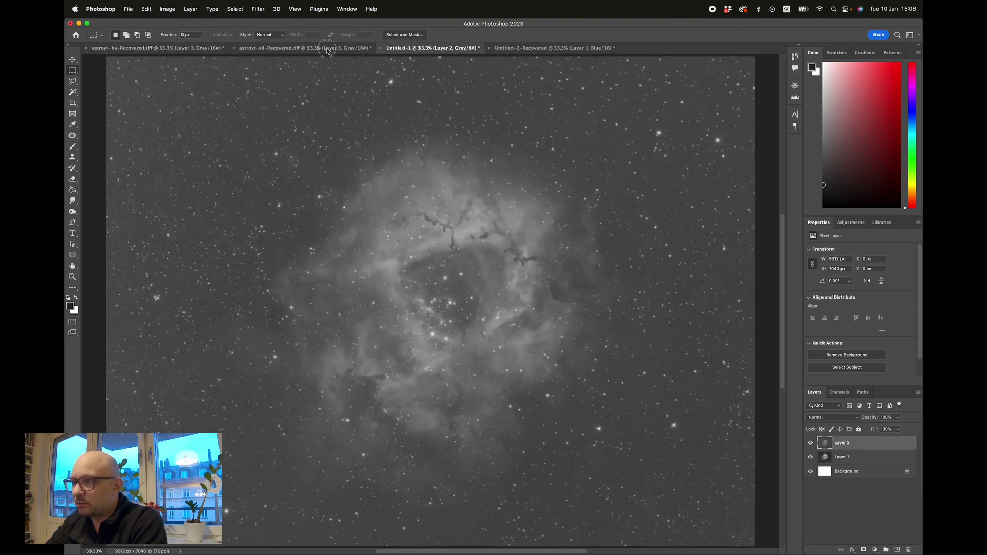
pyautogui.click(327, 47)
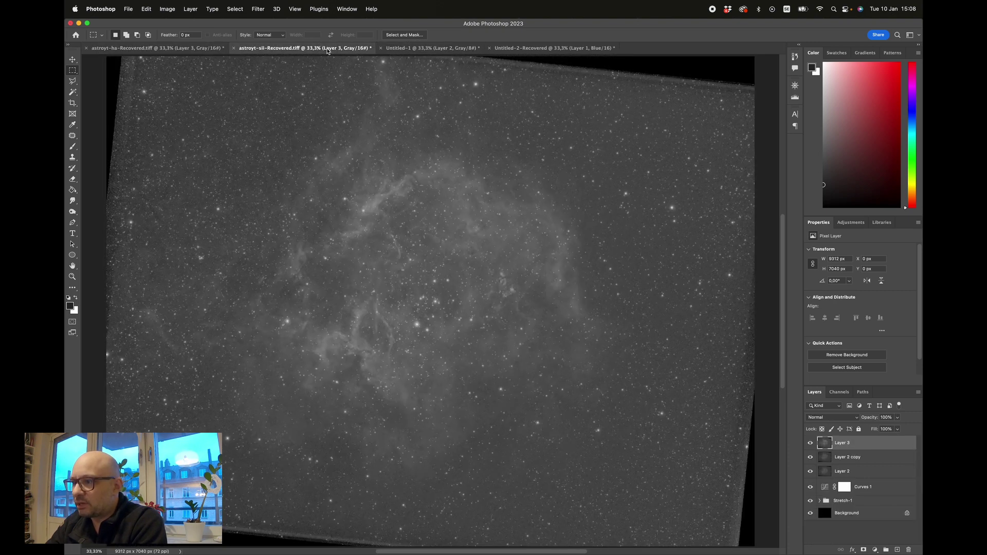
pyautogui.click(430, 49)
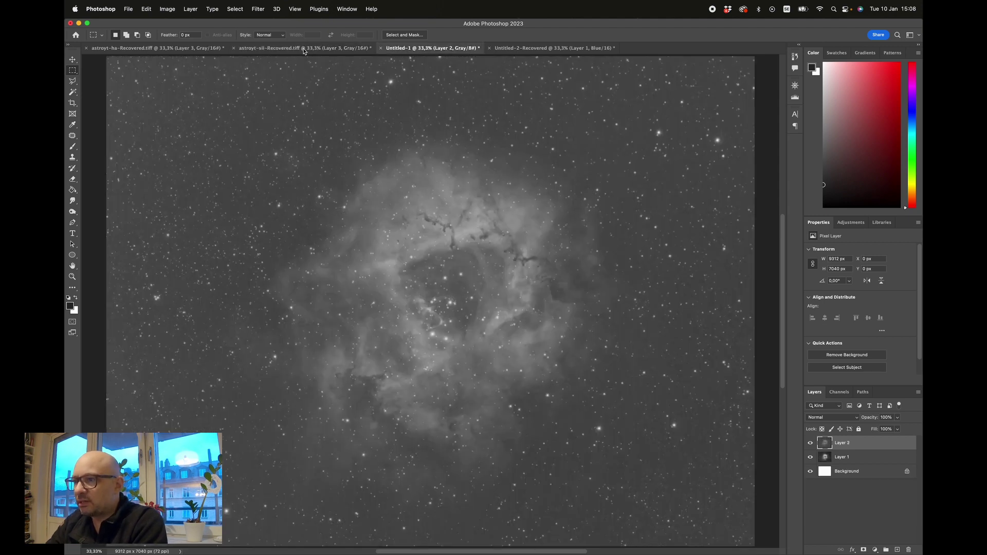
pyautogui.click(305, 49)
pyautogui.click(175, 49)
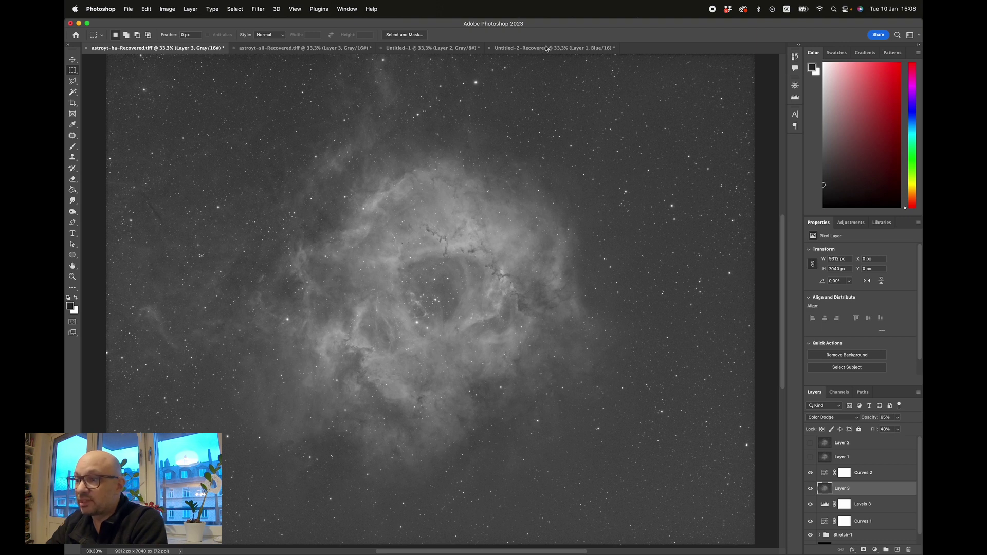
pyautogui.click(555, 48)
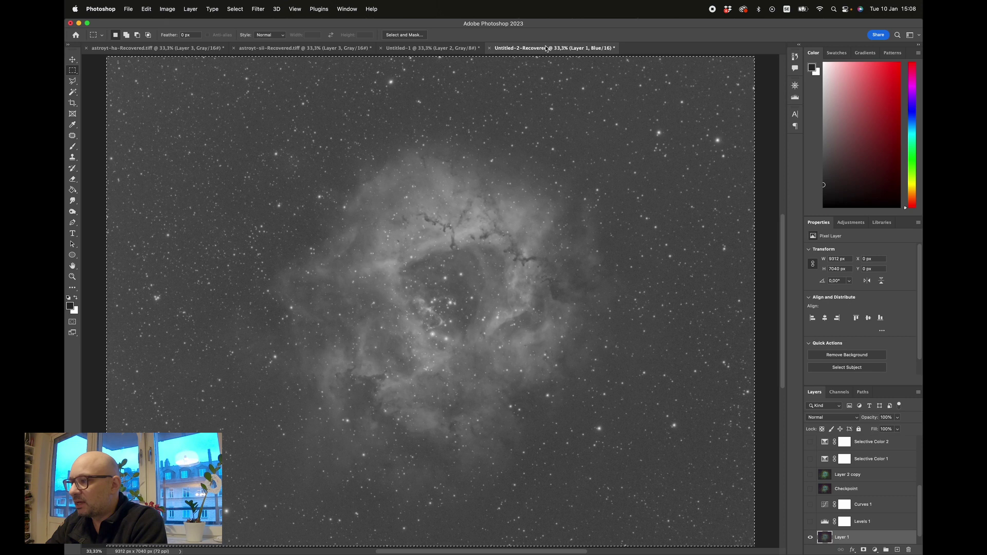
# - Open the Channels panel and view the Green channel on its own
pyautogui.click(855, 224)
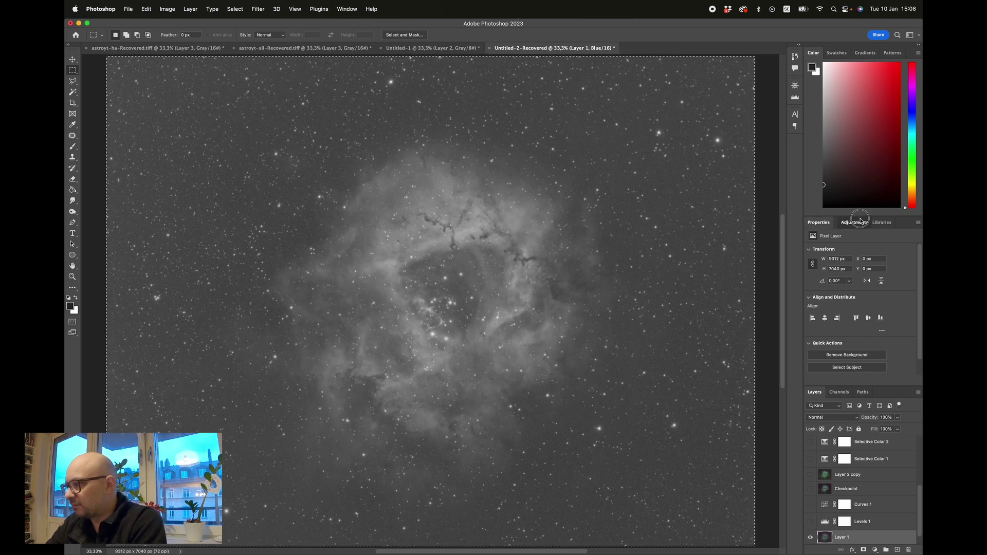
pyautogui.click(839, 391)
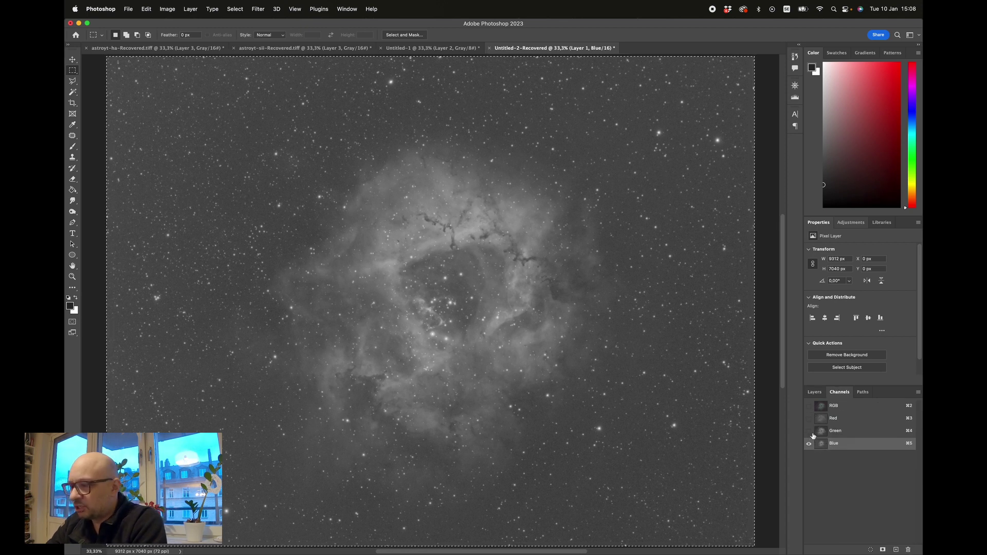
pyautogui.click(809, 430)
pyautogui.click(809, 443)
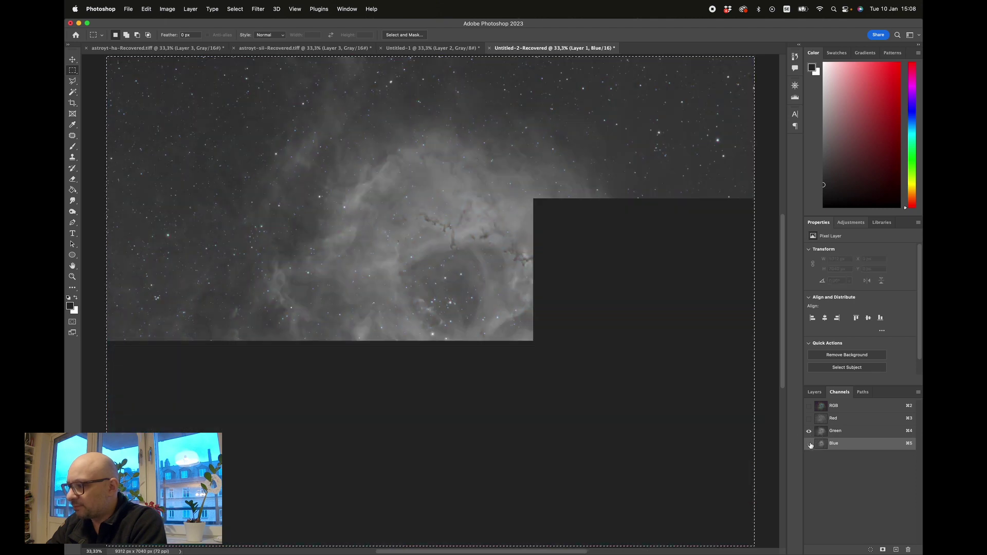
pyautogui.click(843, 428)
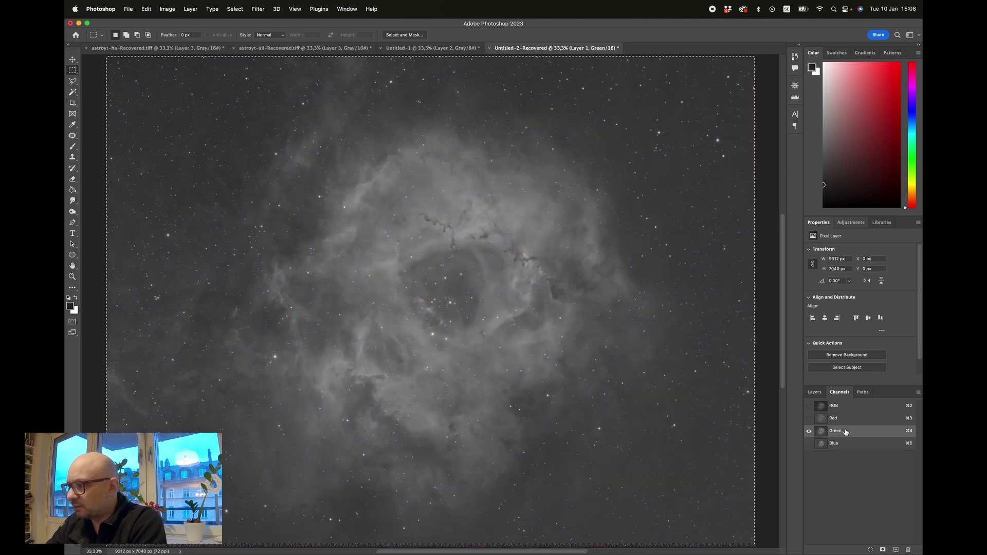
# - Compare the Green and Blue channels by toggling their visibility
pyautogui.click(809, 443)
pyautogui.click(811, 434)
pyautogui.click(821, 444)
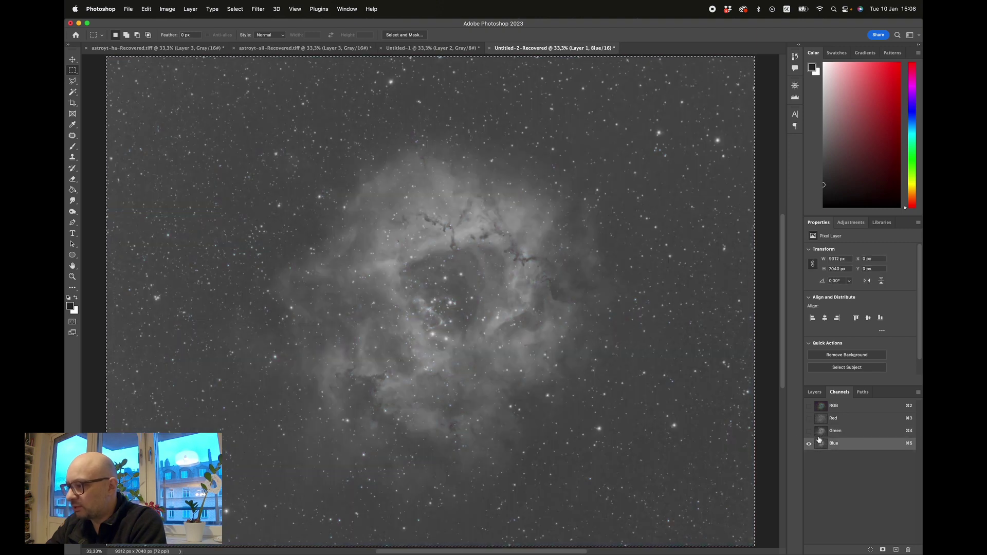
pyautogui.click(809, 431)
pyautogui.click(809, 443)
# - View the Red channel alone, then restore the full RGB composite
pyautogui.click(809, 419)
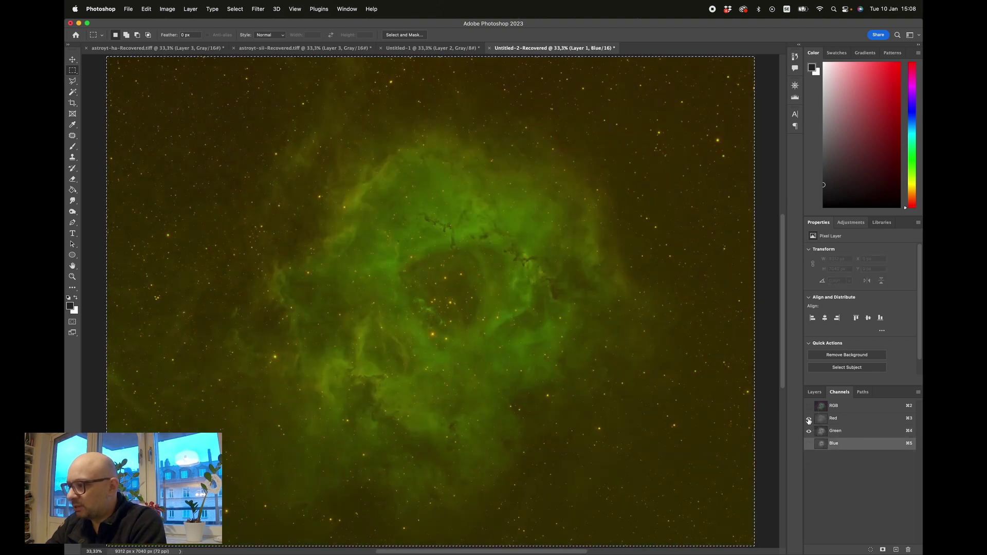
pyautogui.click(809, 432)
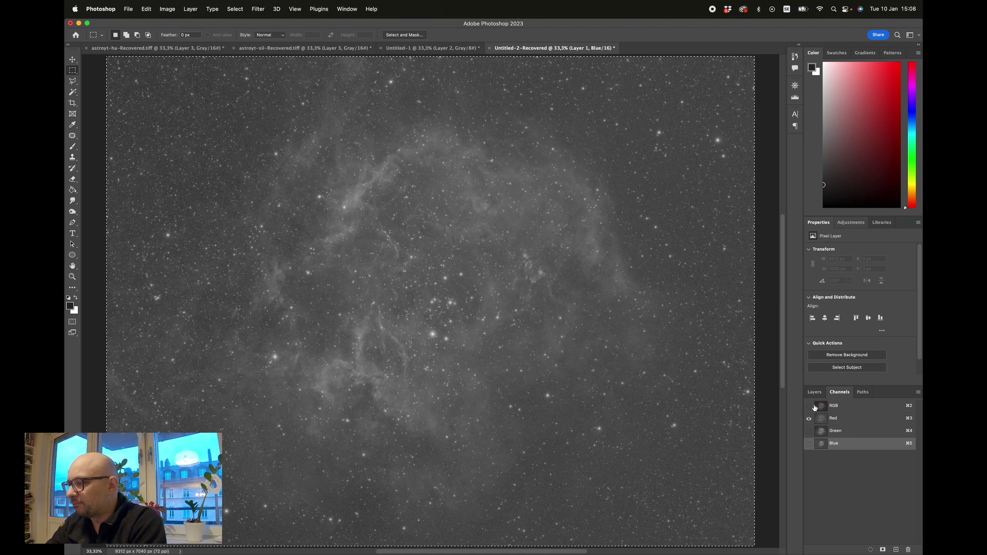
pyautogui.click(809, 406)
pyautogui.click(816, 406)
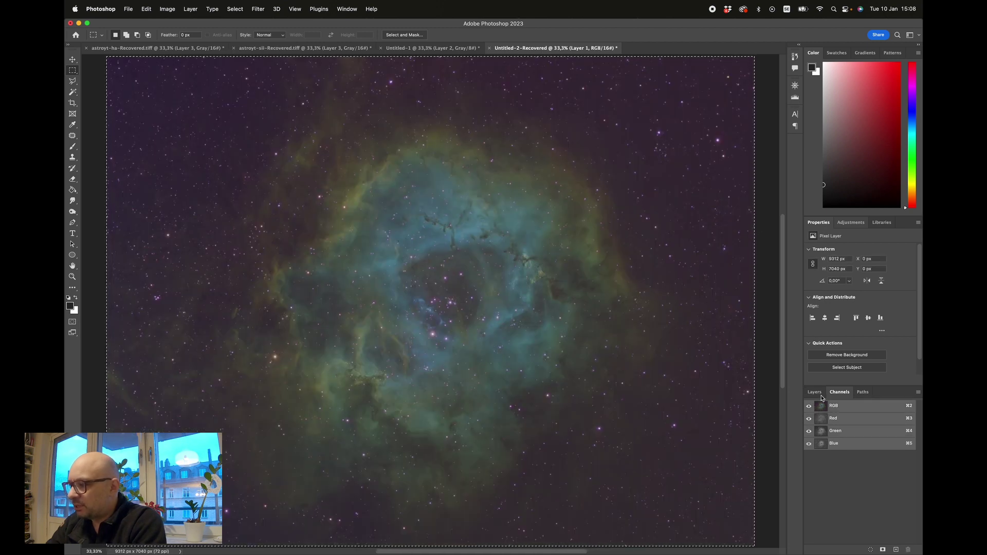
# - Turn on Levels 1 (17, 1.09, 255), toggling it to compare before and after
pyautogui.click(815, 393)
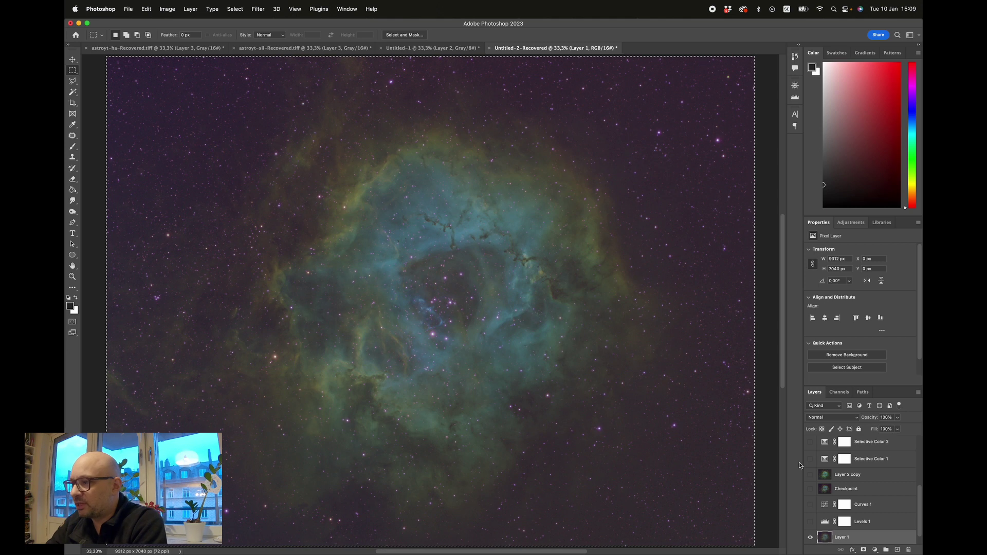
pyautogui.click(811, 522)
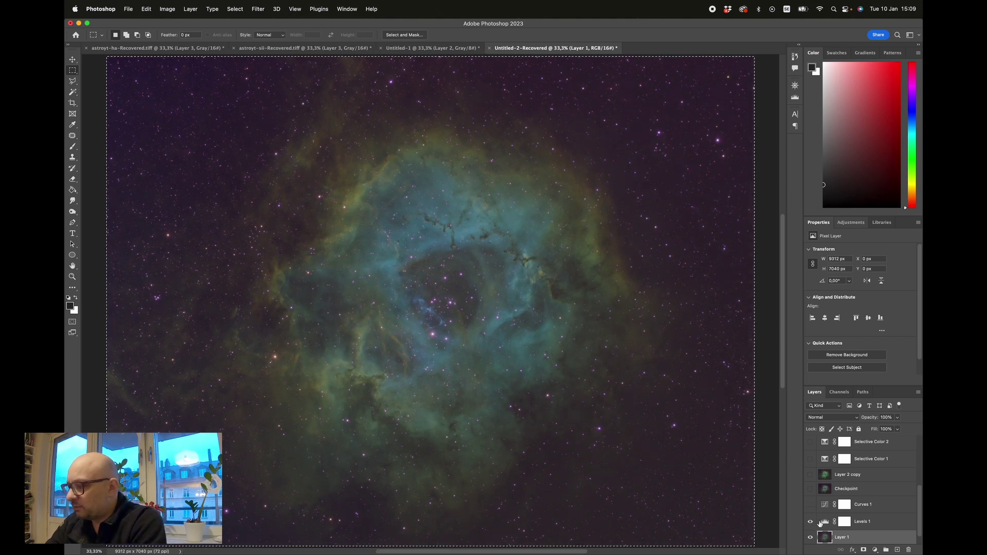
pyautogui.click(825, 521)
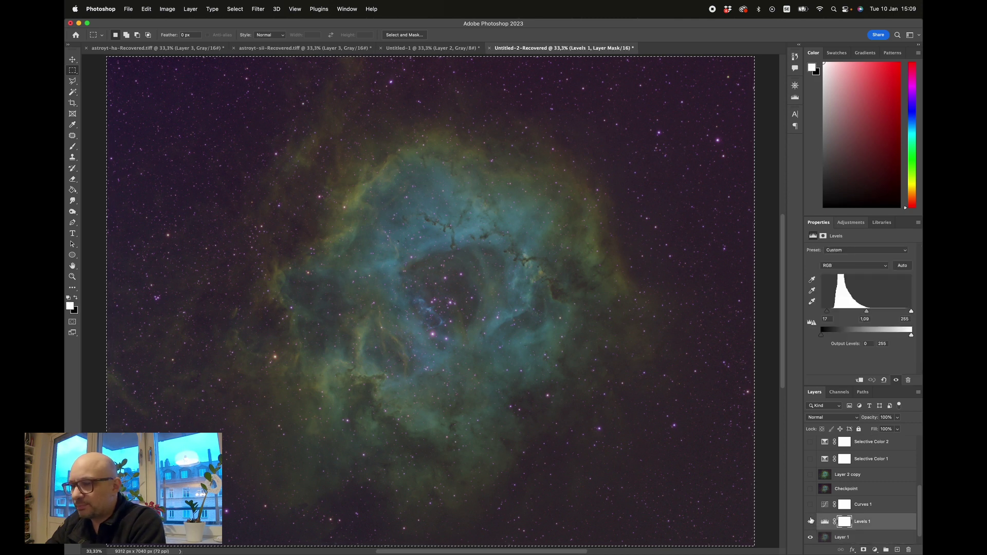
pyautogui.click(810, 524)
pyautogui.click(809, 523)
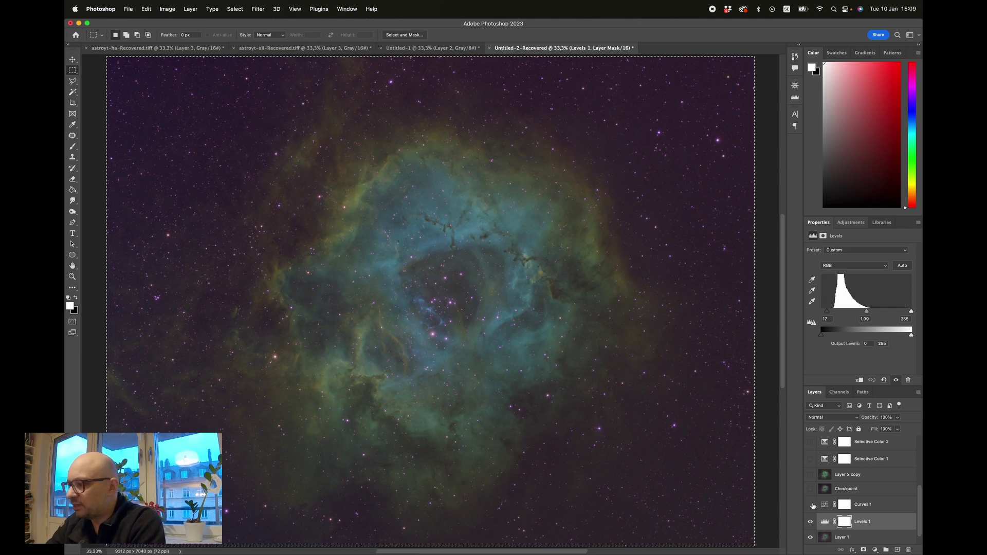
# - Turn on Curves 1 and the Checkpoint layer for stronger contrast
pyautogui.click(811, 506)
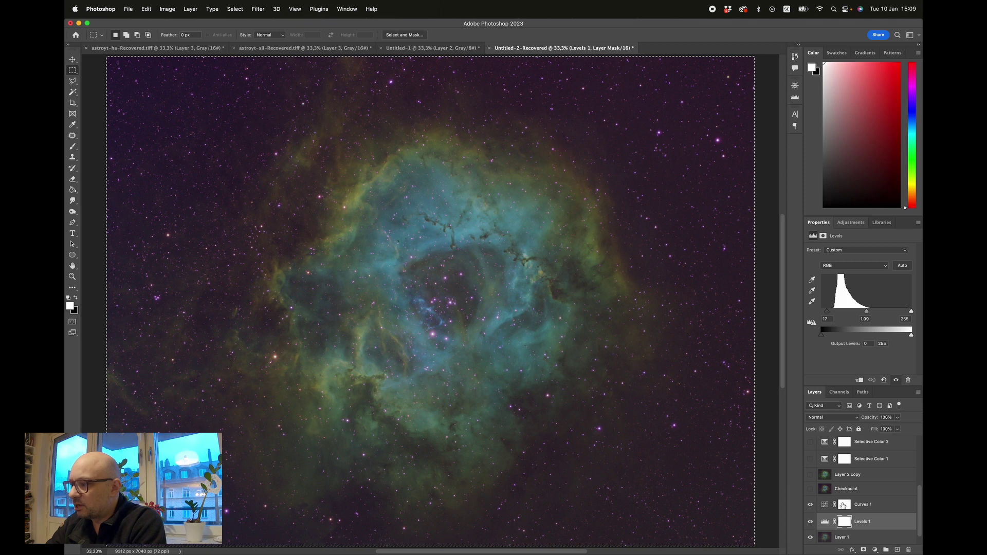
pyautogui.click(824, 505)
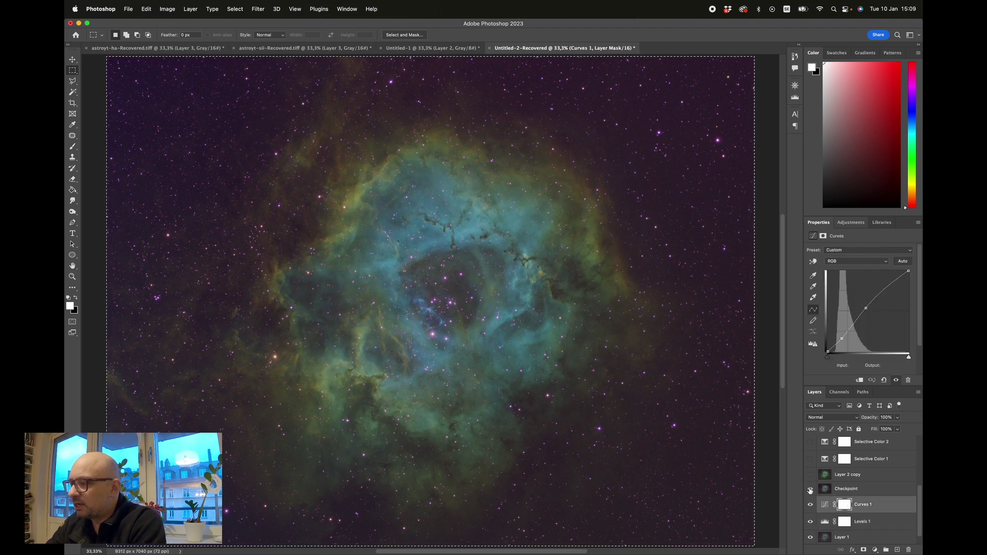
pyautogui.click(810, 490)
pyautogui.click(830, 490)
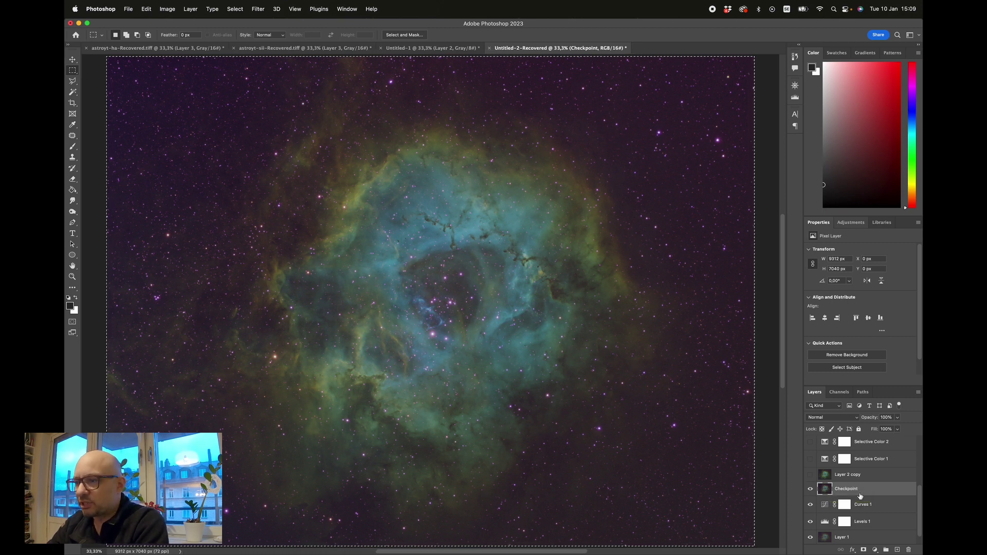
# - Turn on Layer 2 copy for a greener nebula, then hide it to compare
pyautogui.scroll(1, 860, 496)
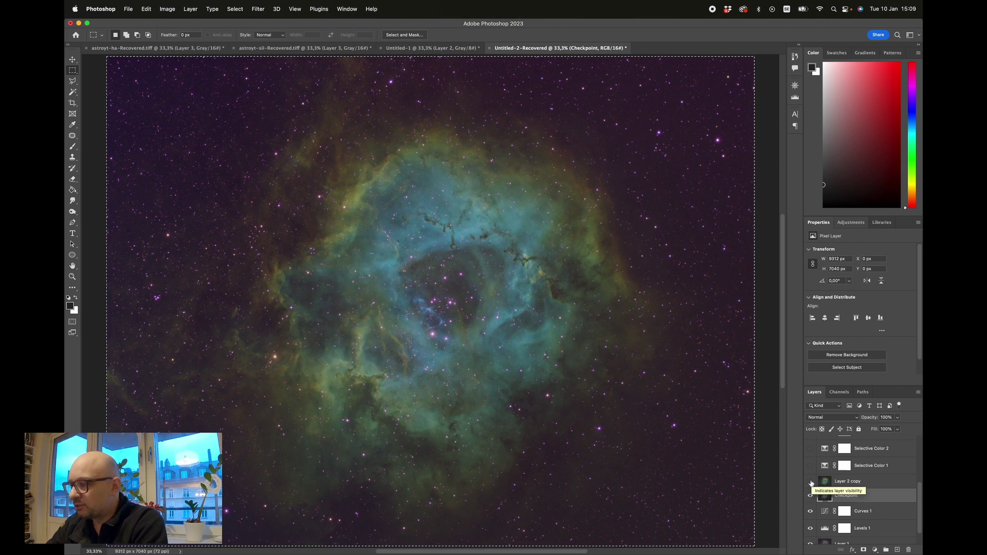
pyautogui.click(810, 481)
pyautogui.click(825, 482)
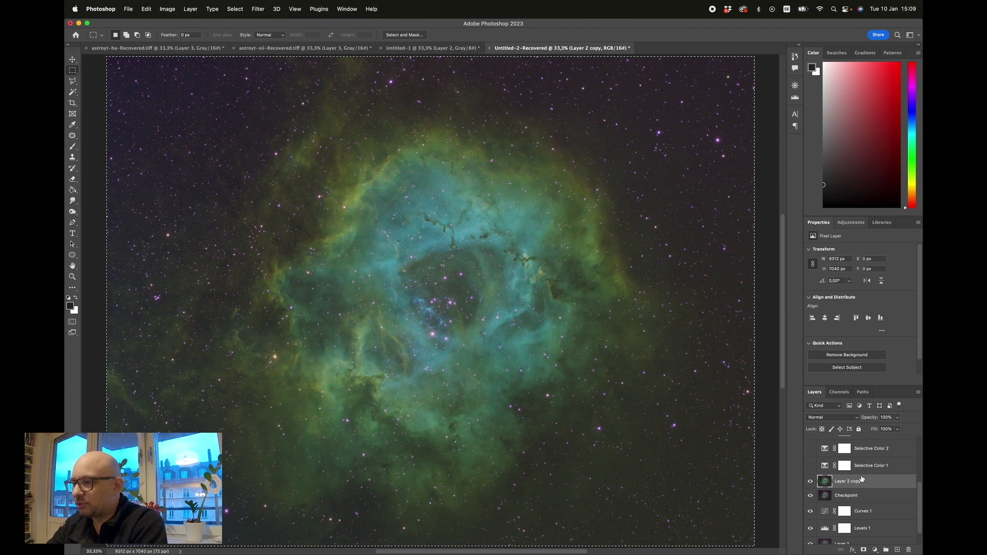
pyautogui.click(810, 481)
# - Restore Layer 2 copy and turn on Selective Color 1
pyautogui.click(810, 482)
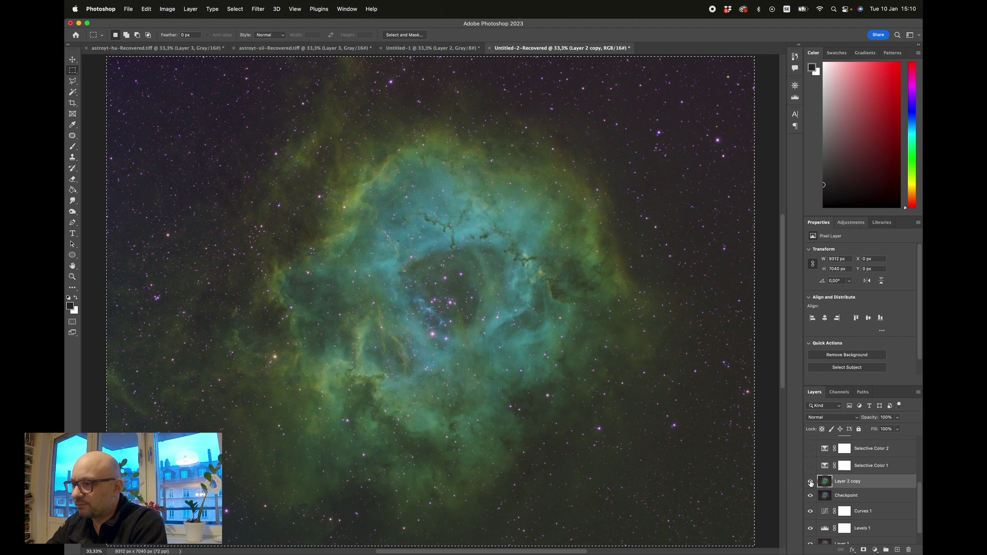
pyautogui.scroll(1, 817, 485)
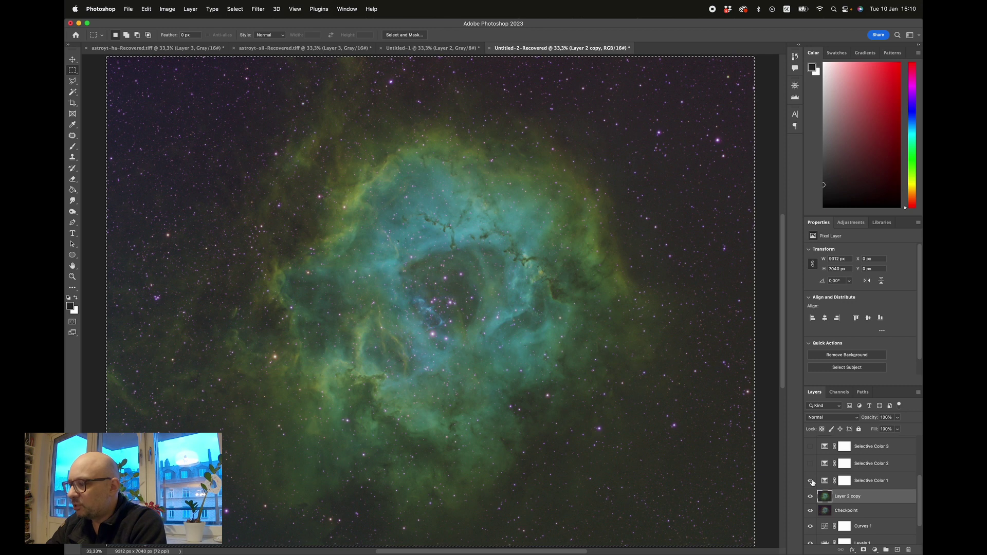
pyautogui.click(811, 482)
pyautogui.click(824, 481)
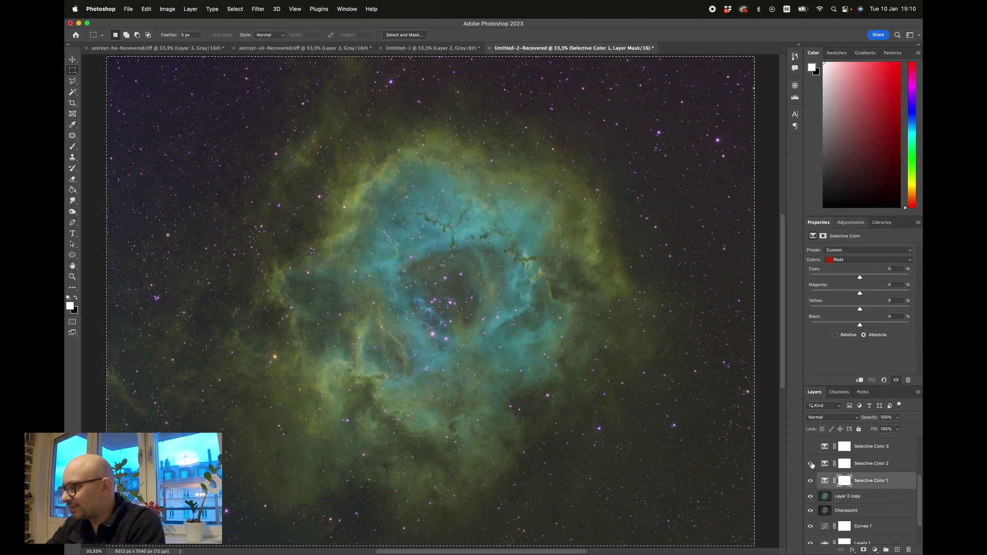
# - Turn on Selective Color 2 for an orange shell and Selective Color 3 for a bluer core
pyautogui.click(823, 465)
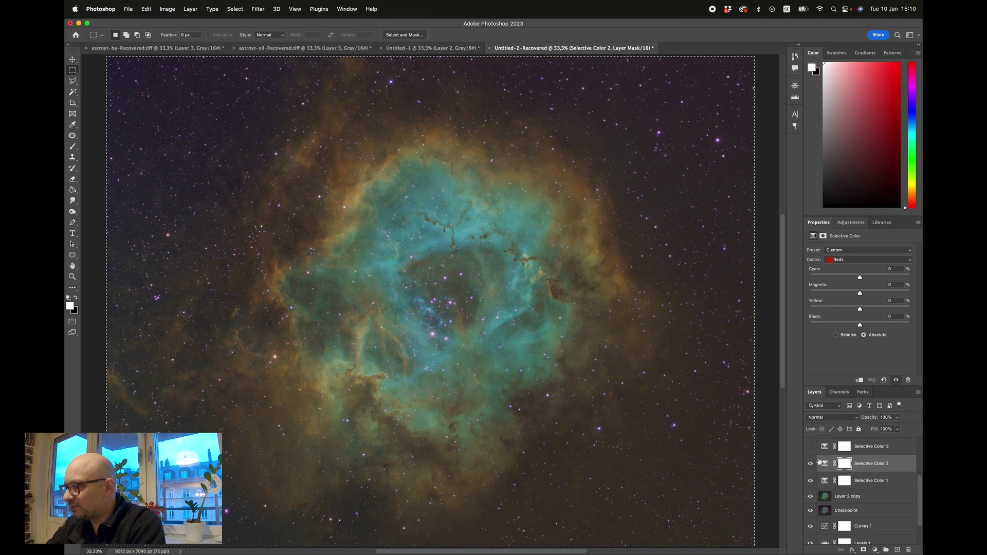
pyautogui.click(810, 447)
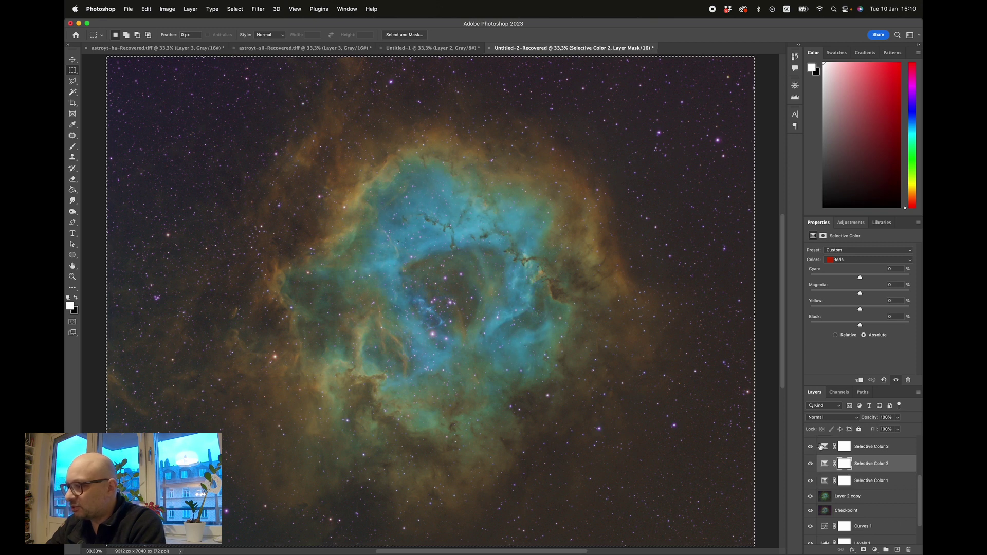
pyautogui.click(824, 446)
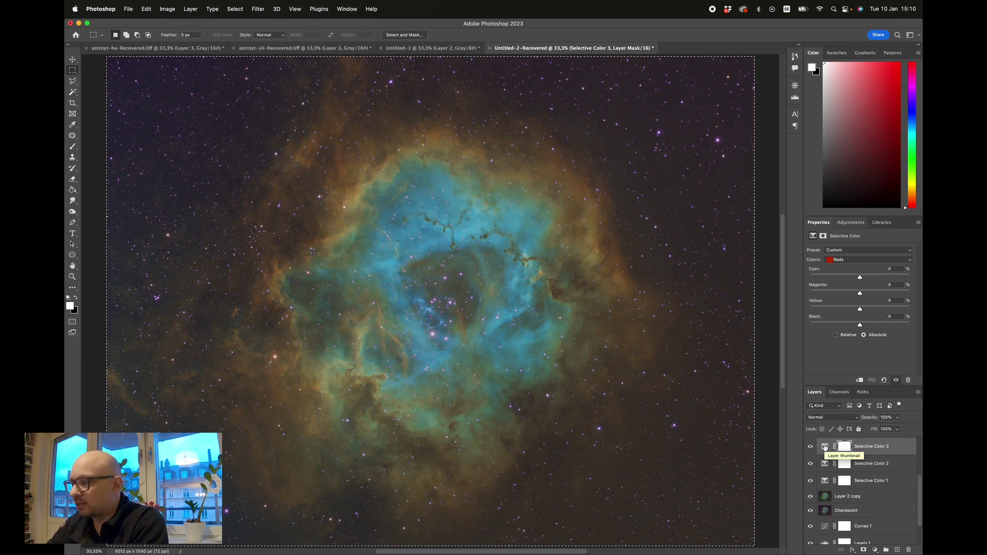
pyautogui.click(846, 448)
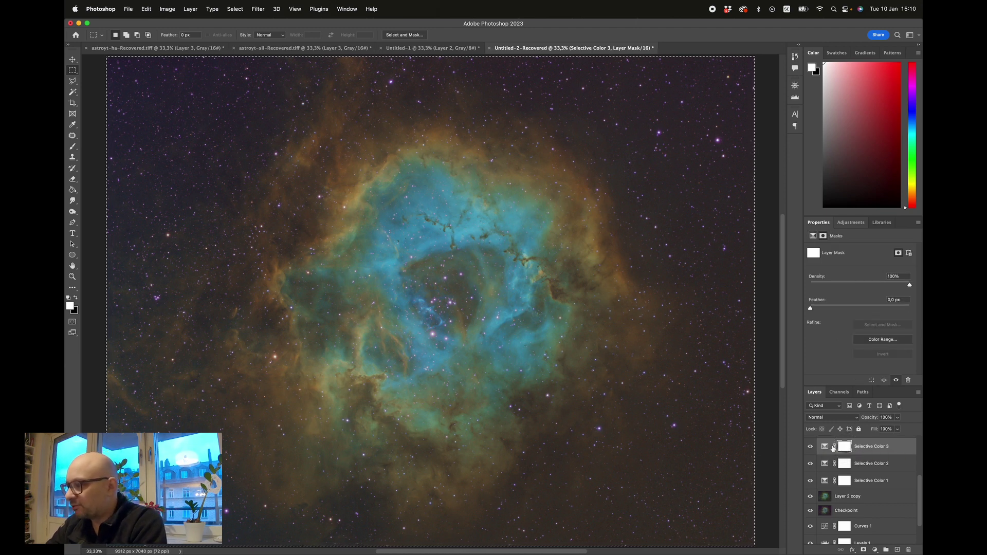
pyautogui.click(825, 447)
# - Review the settings of Selective Color 1, 2 and 3
pyautogui.click(823, 464)
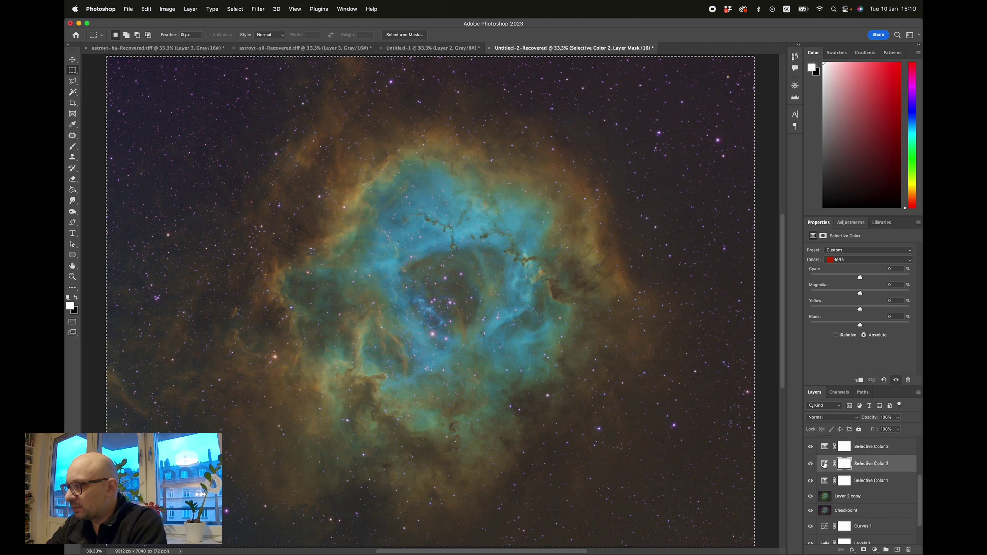
pyautogui.click(825, 482)
pyautogui.scroll(2, 824, 480)
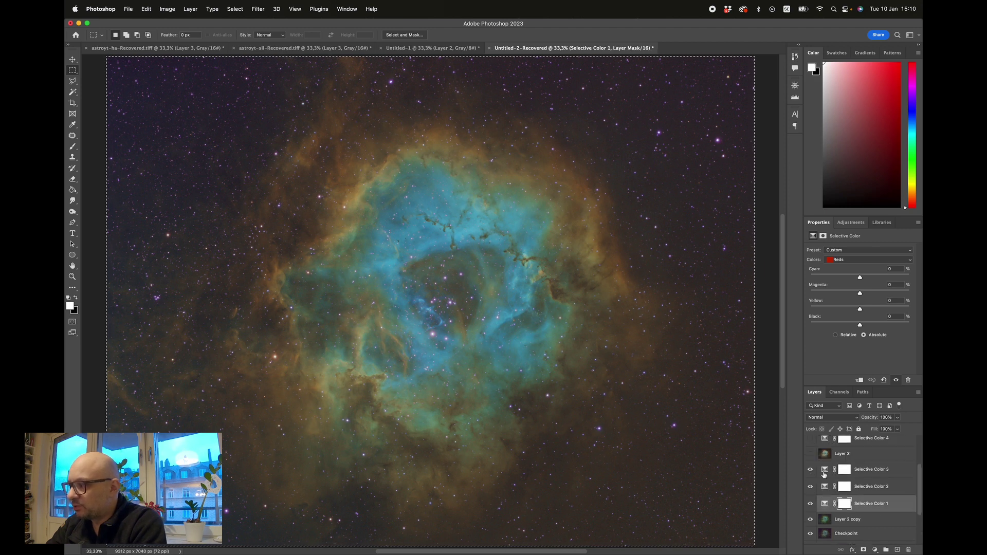
pyautogui.scroll(-1, 824, 475)
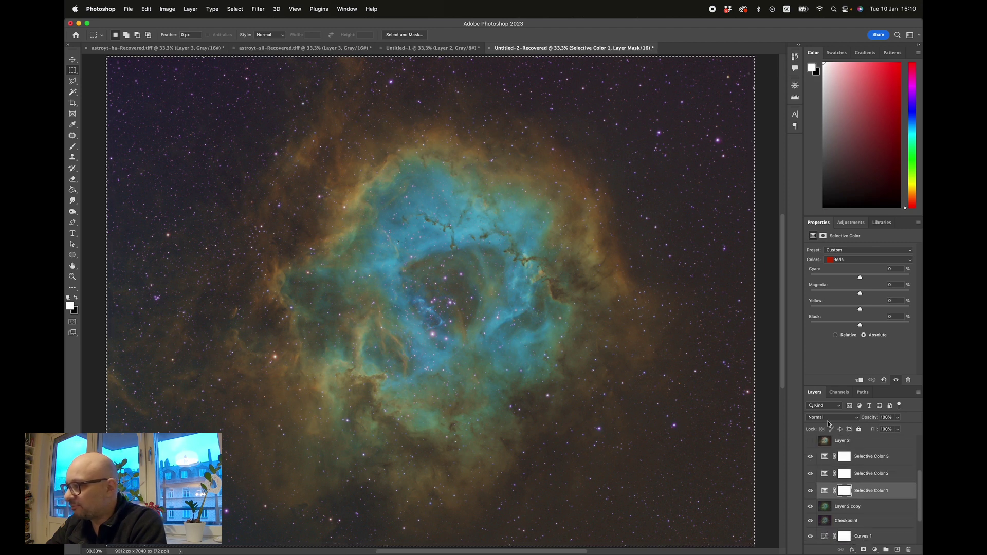
pyautogui.click(824, 473)
pyautogui.click(823, 456)
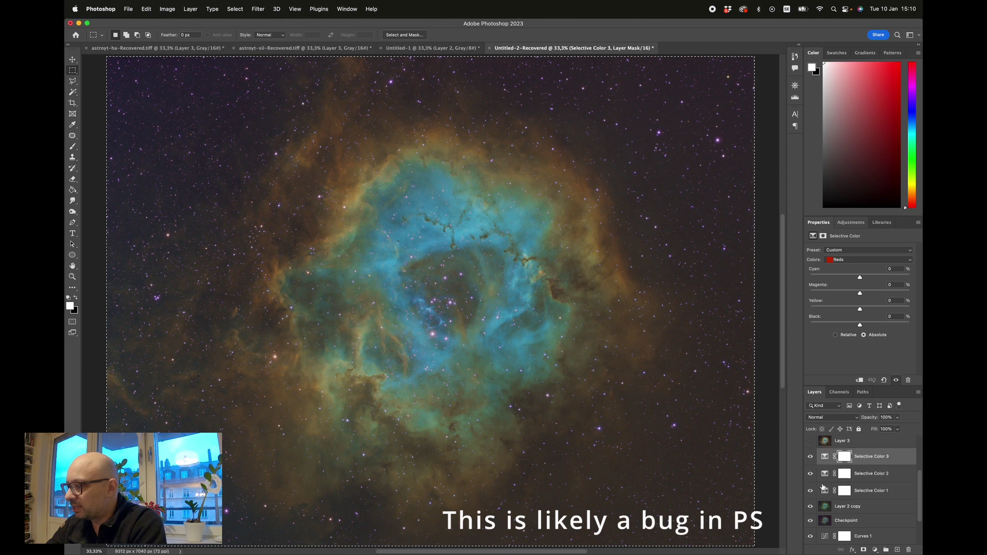
# - Toggle Selective Color 2 and 3 off and on to compare before and after
pyautogui.click(811, 457)
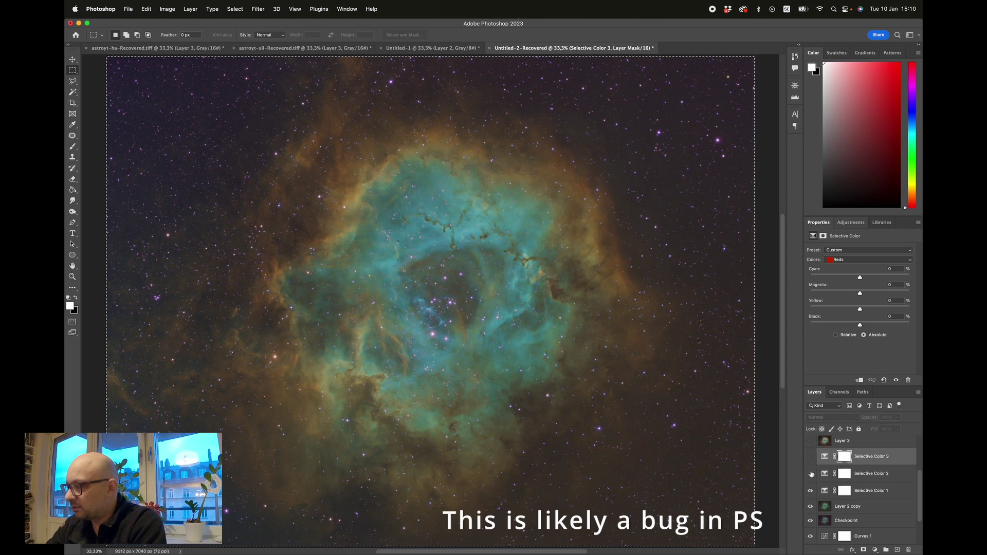
pyautogui.click(810, 473)
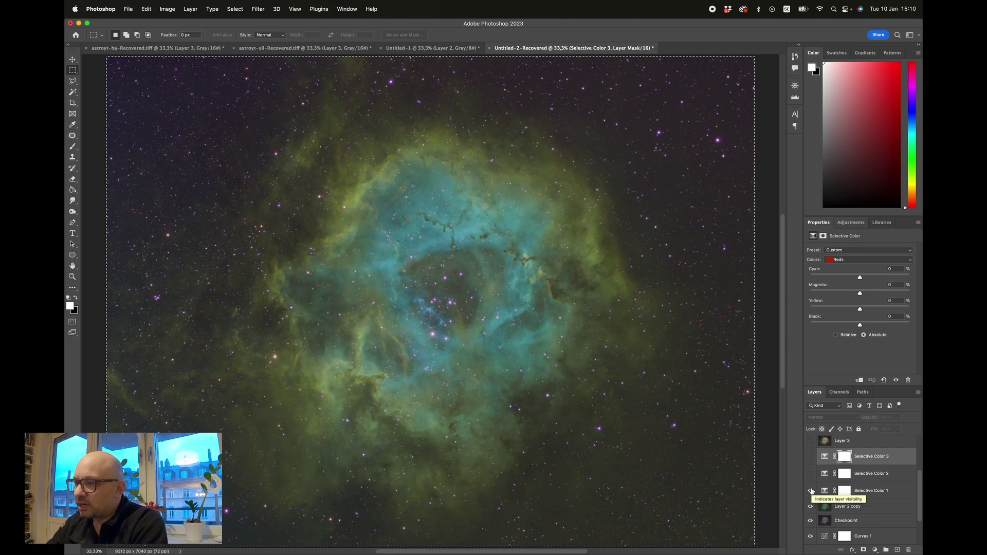
pyautogui.click(810, 473)
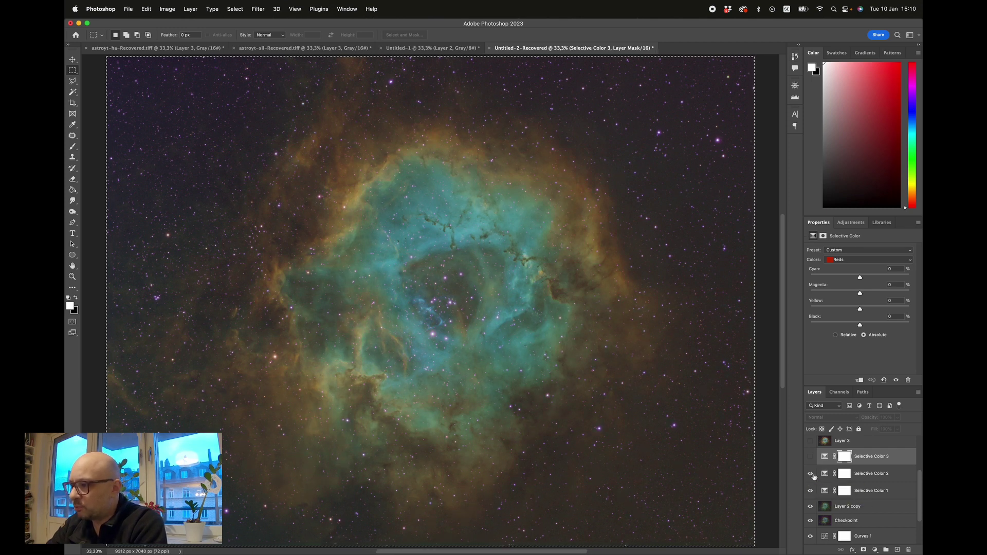
pyautogui.click(811, 457)
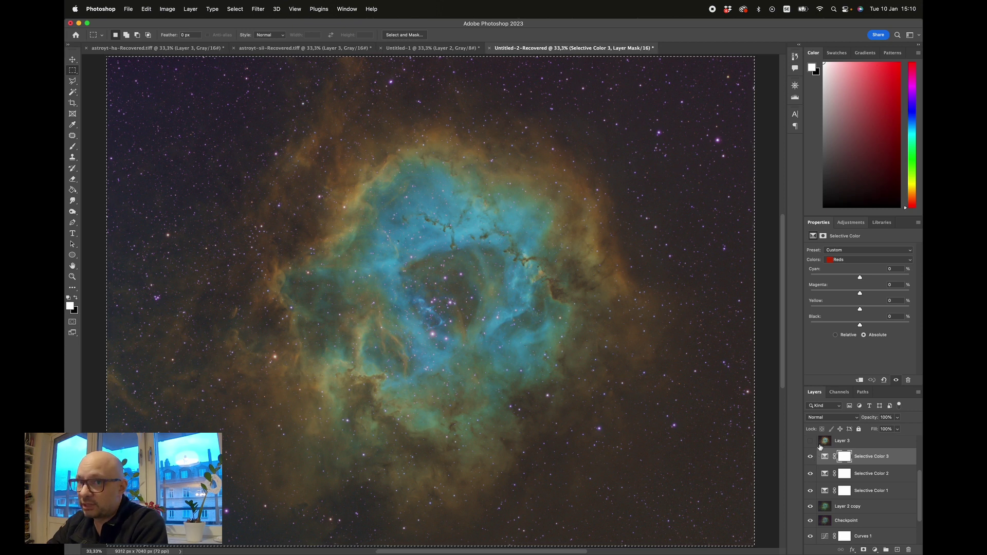
pyautogui.scroll(2, 817, 443)
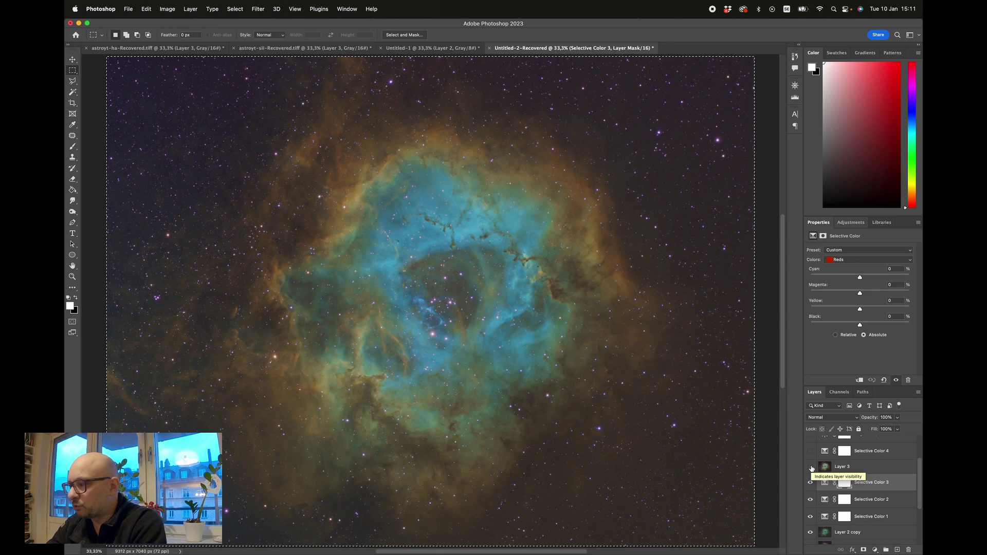
# - Turn on Layer 3 so the purple stars turn white, comparing it off and on
pyautogui.click(810, 466)
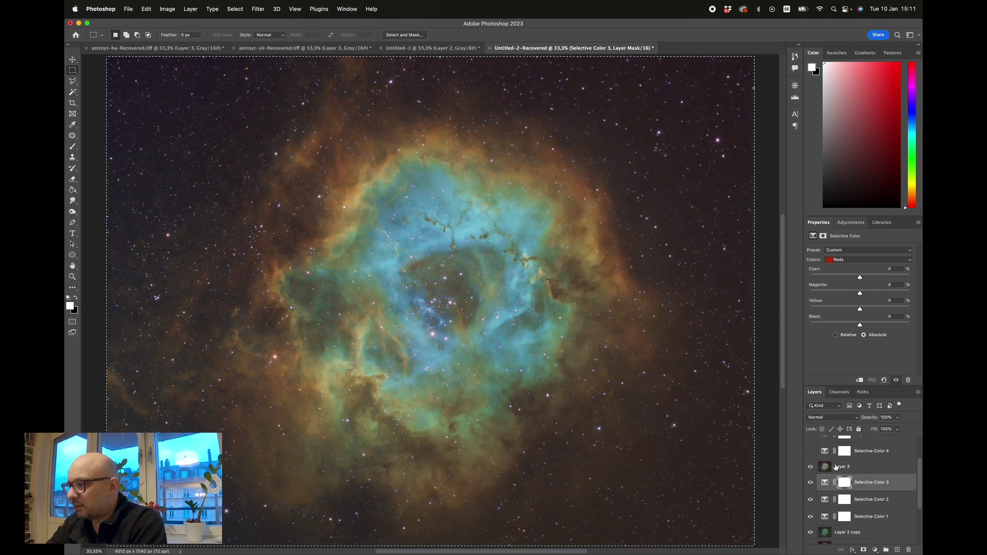
pyautogui.click(839, 466)
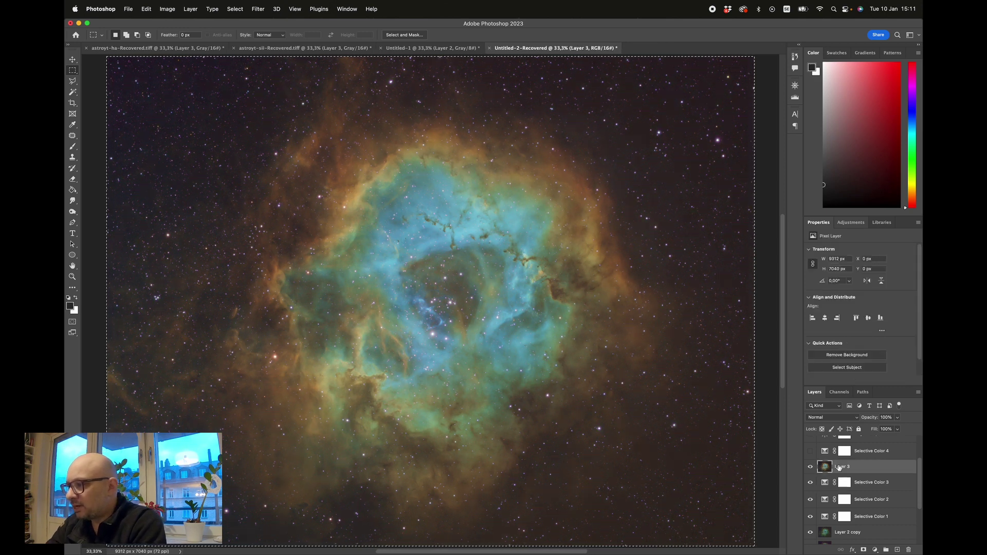
pyautogui.click(811, 467)
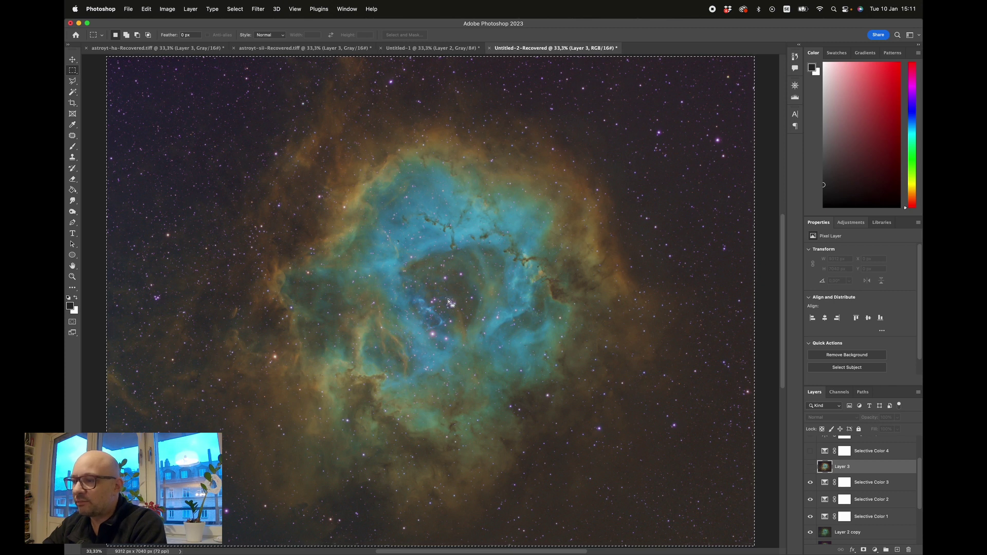
pyautogui.scroll(1, 451, 305)
pyautogui.scroll(5, 450, 305)
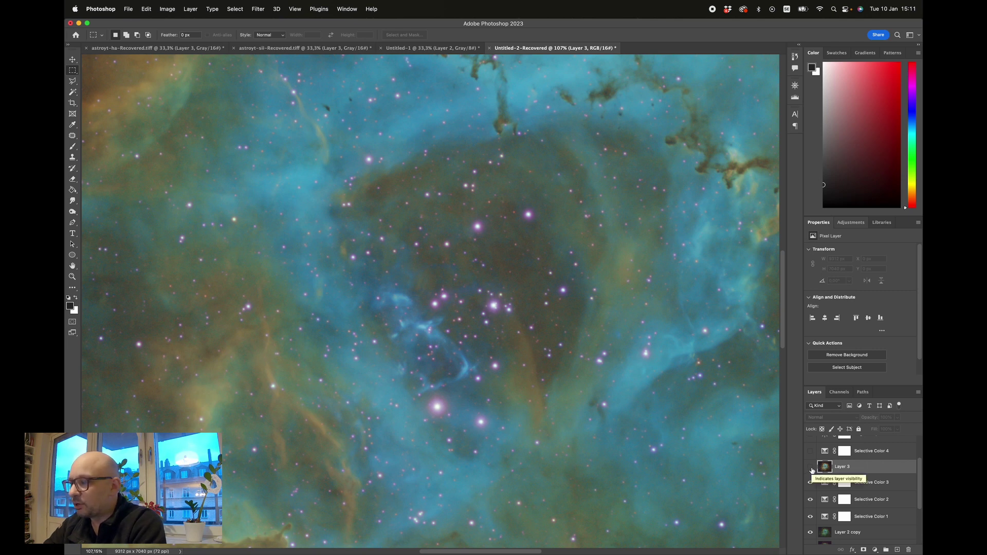
pyautogui.click(811, 467)
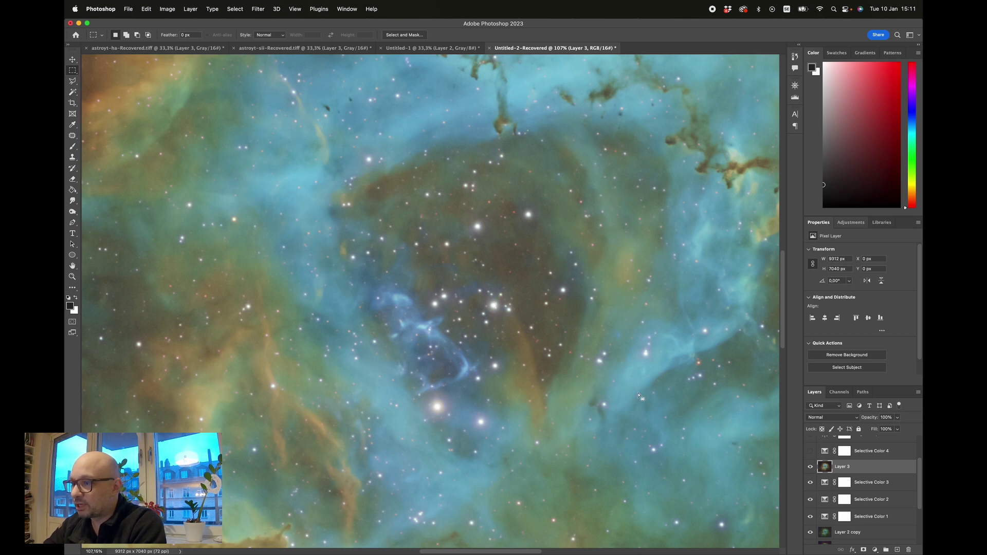
pyautogui.scroll(-3, 640, 396)
pyautogui.scroll(-4, 639, 397)
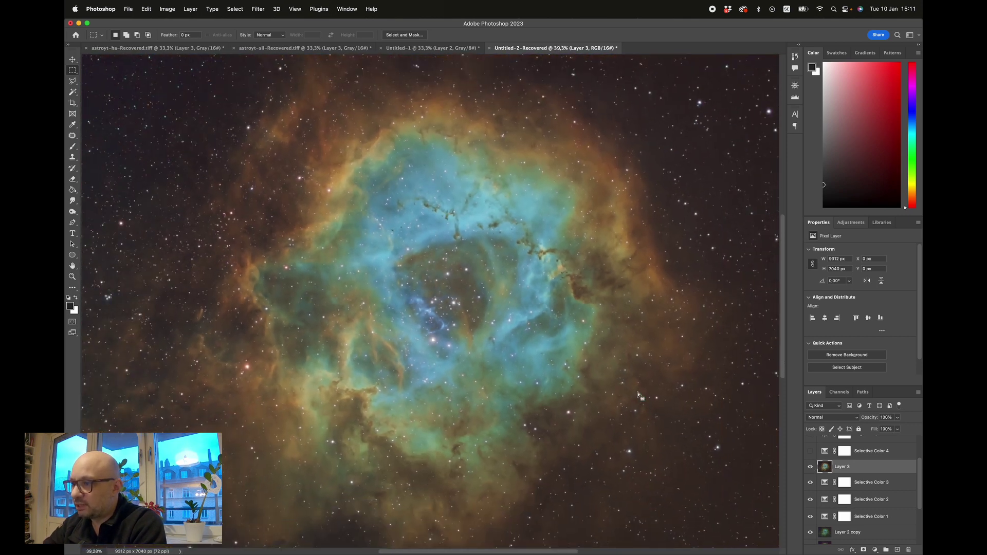
pyautogui.scroll(-1, 640, 397)
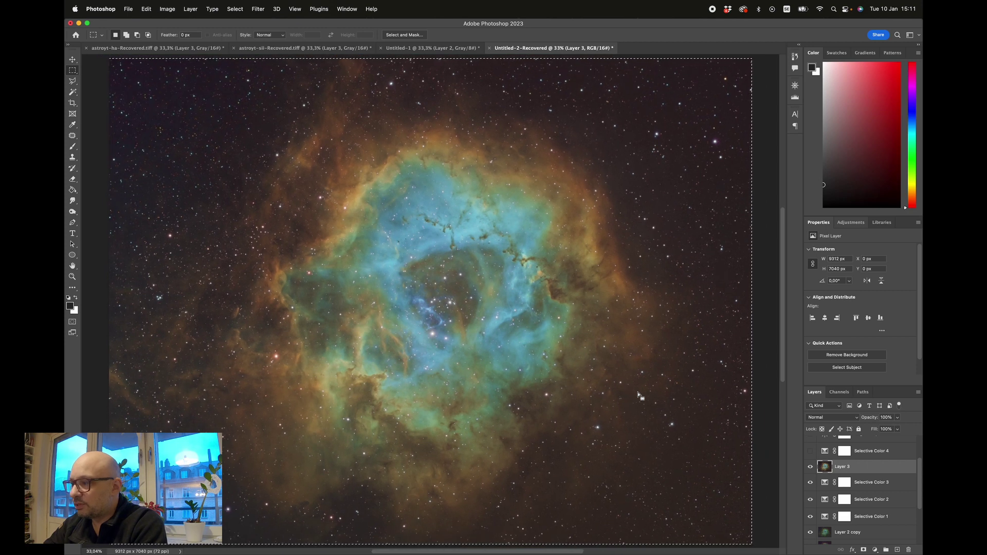
# - Turn on Selective Color 4, toggling it to compare before and after
pyautogui.click(810, 452)
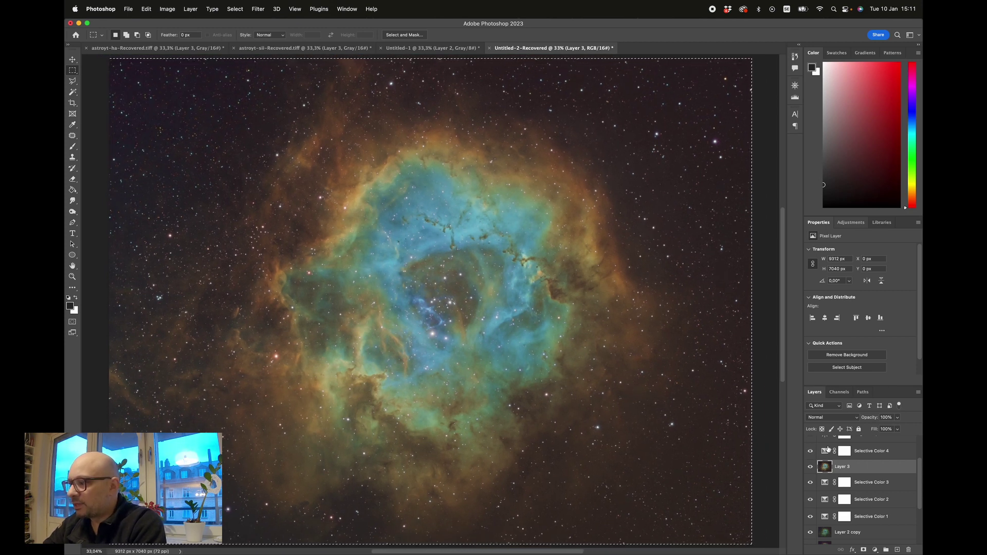
pyautogui.click(825, 452)
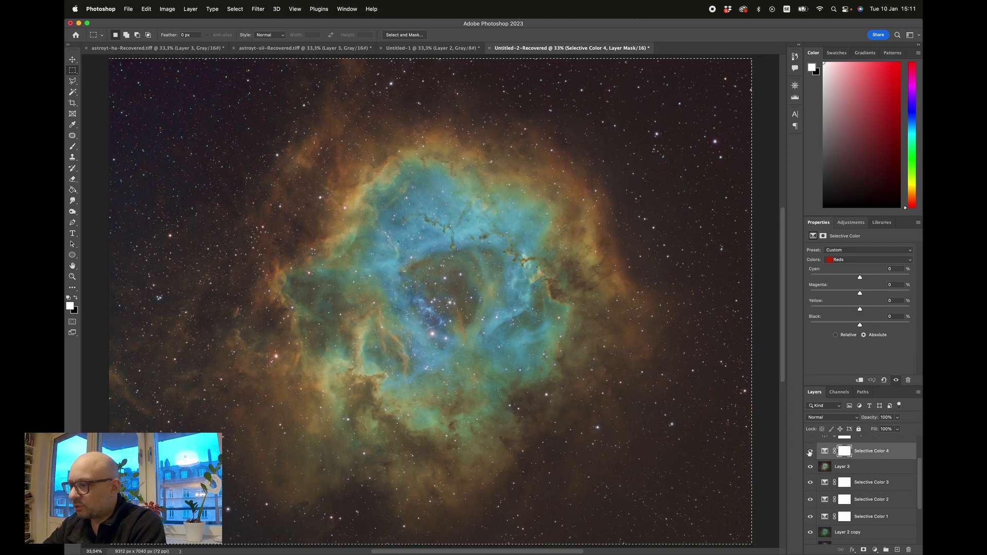
pyautogui.click(810, 451)
pyautogui.click(810, 451)
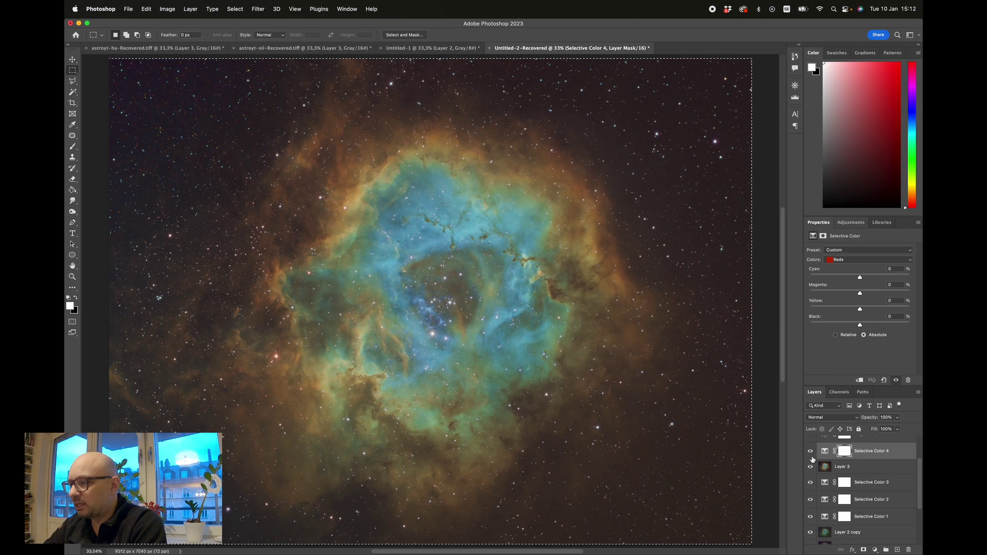
# - Turn on Color Balance 1 (midtones +5, 0, +3) to warm the nebula, then Curves 2
pyautogui.scroll(2, 812, 459)
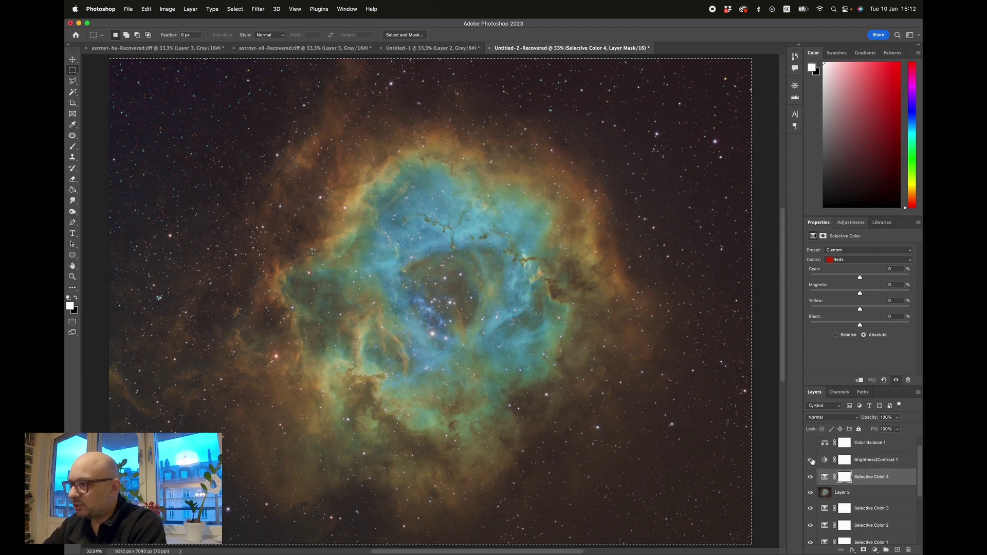
pyautogui.scroll(1, 813, 461)
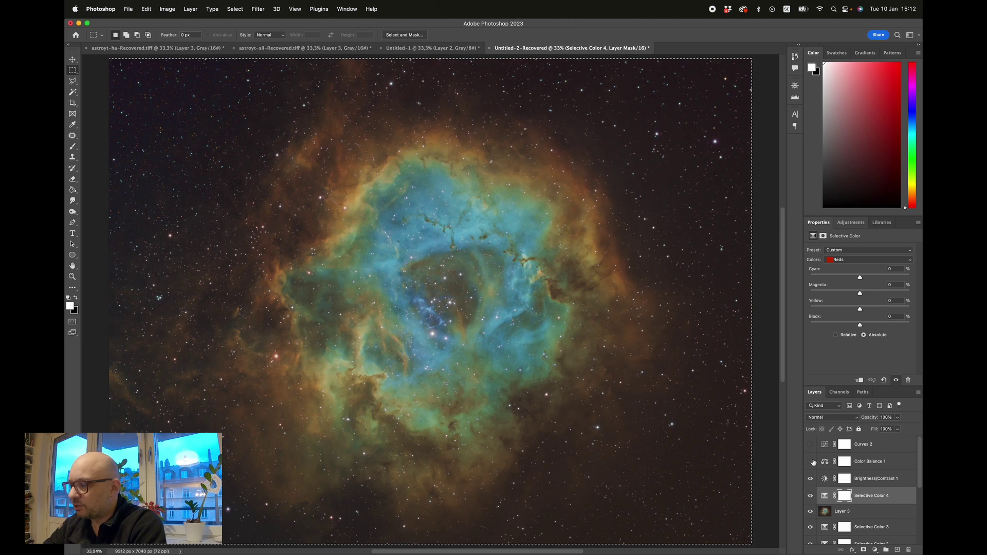
pyautogui.click(811, 462)
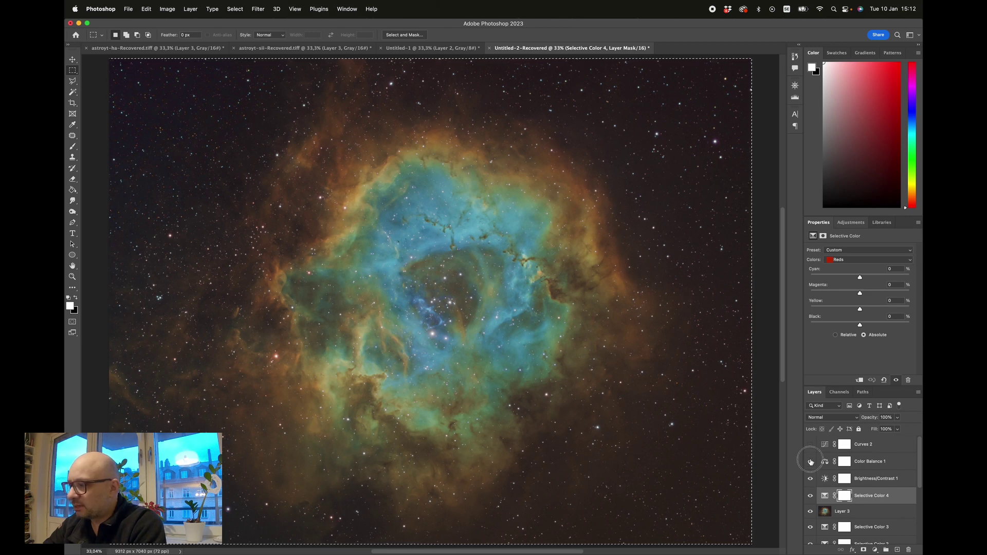
pyautogui.click(812, 465)
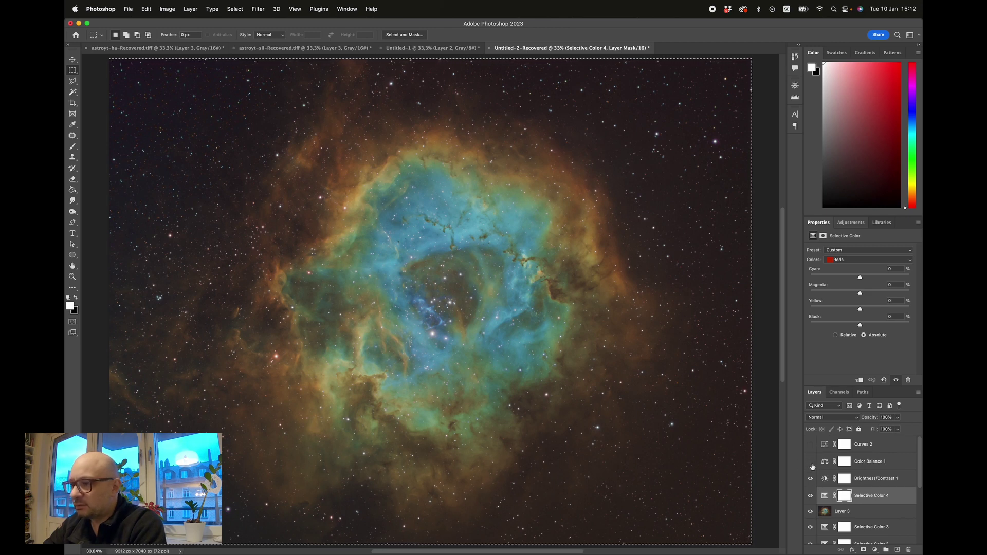
pyautogui.click(811, 465)
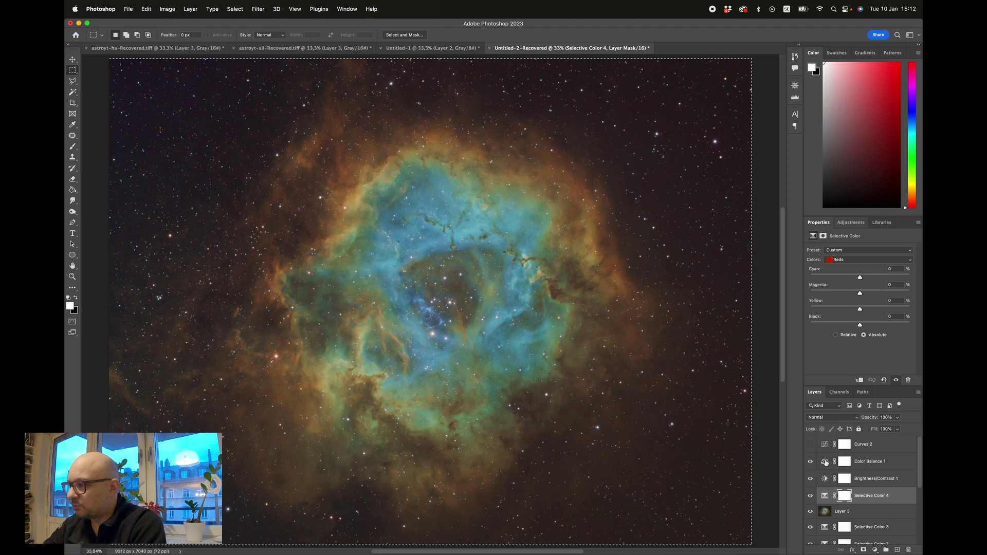
pyautogui.click(824, 463)
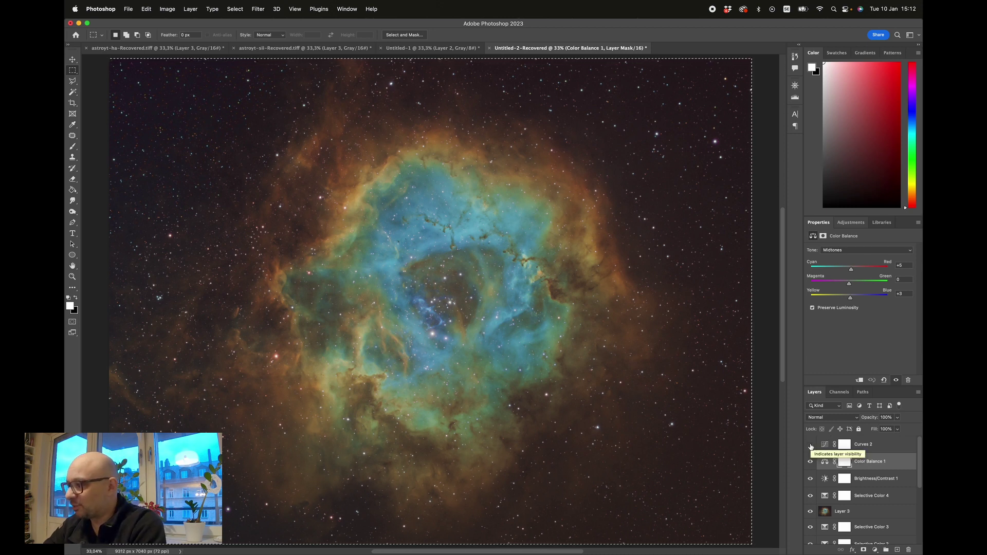
pyautogui.click(811, 445)
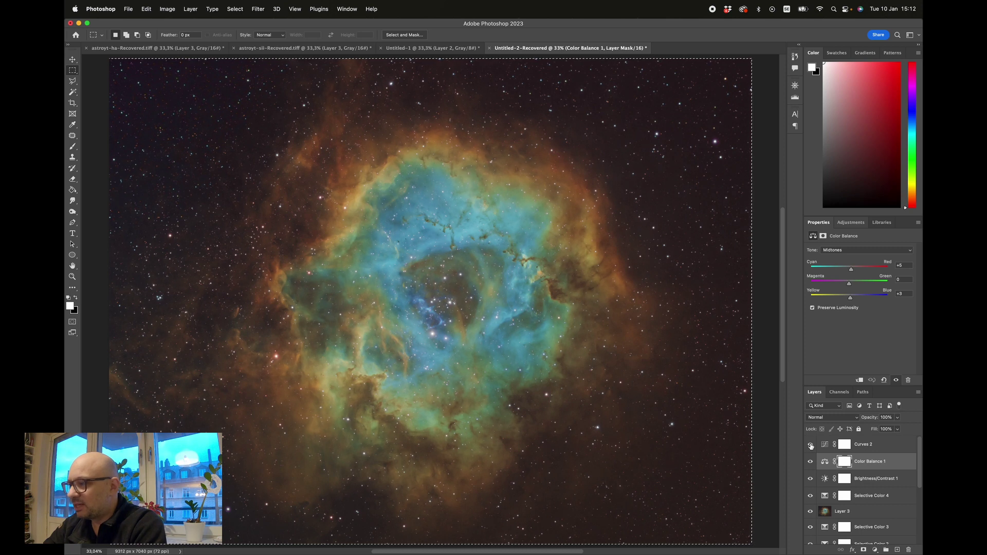
pyautogui.click(825, 446)
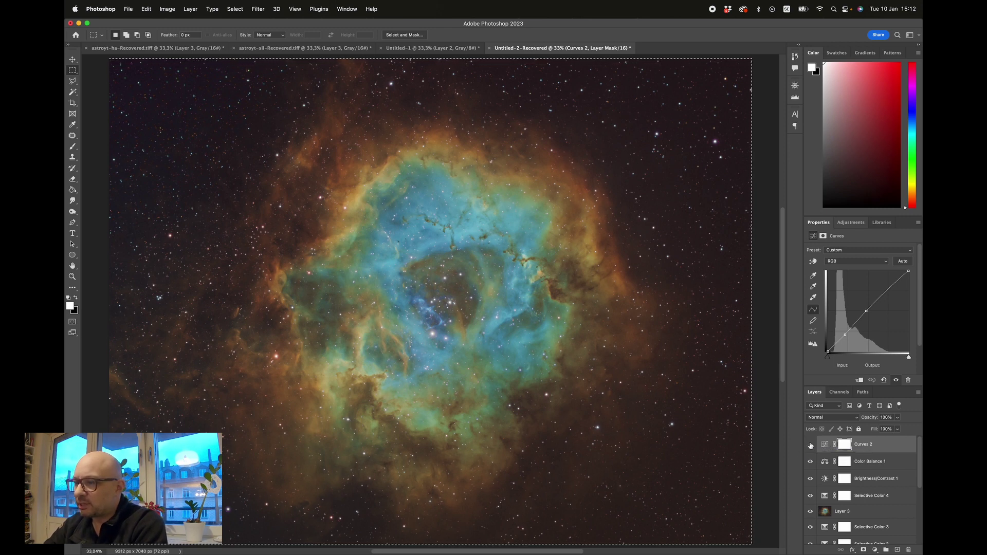
pyautogui.click(810, 445)
pyautogui.click(810, 446)
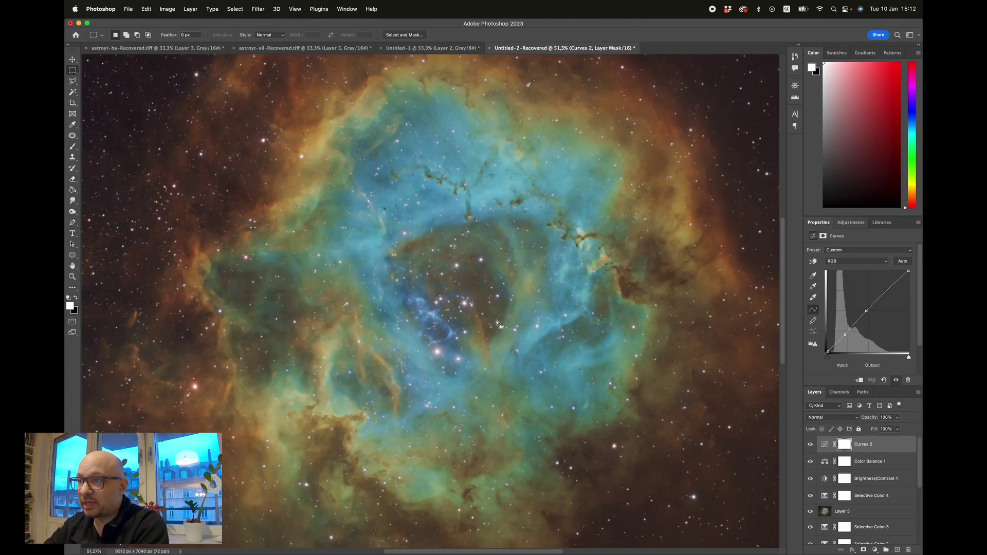
pyautogui.press('super+minus')
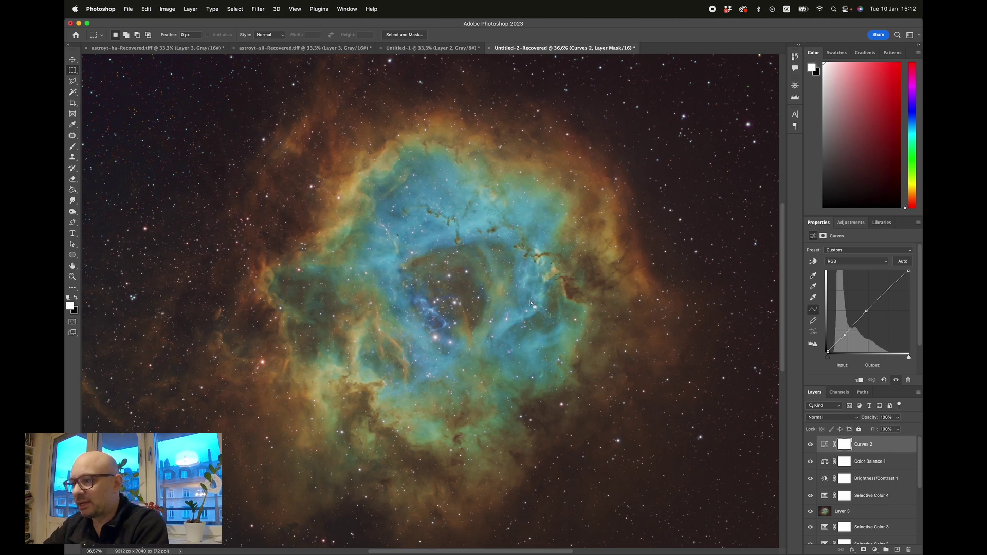
pyautogui.hscroll(-2, 531, 304)
pyautogui.scroll(-2, 531, 304)
pyautogui.hscroll(2, 531, 303)
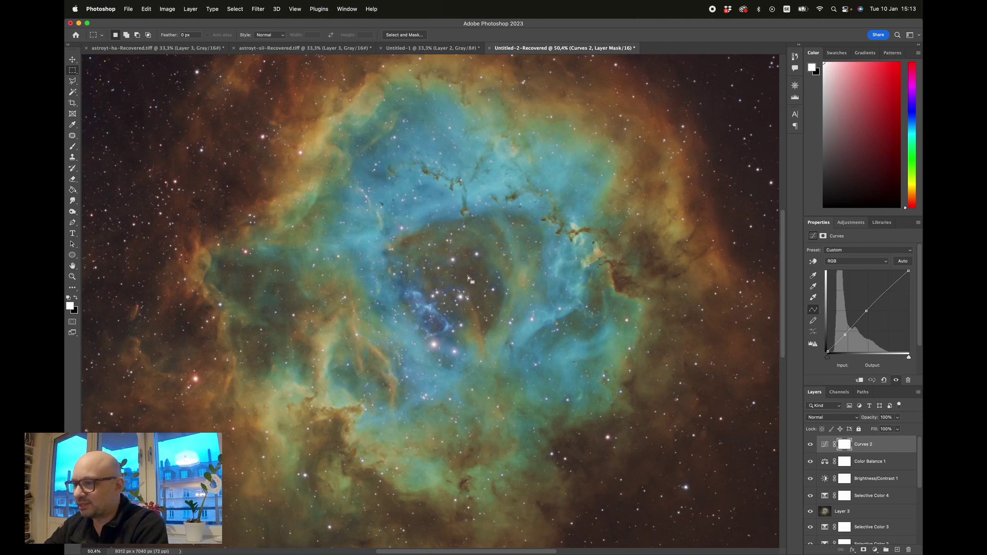
pyautogui.scroll(5, 468, 280)
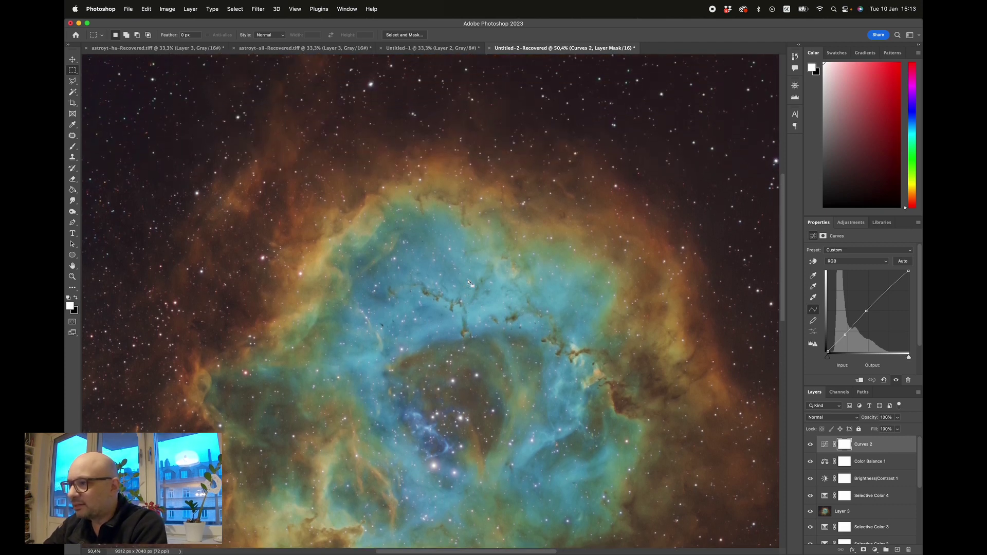
pyautogui.scroll(-6, 469, 283)
pyautogui.hscroll(-2, 469, 283)
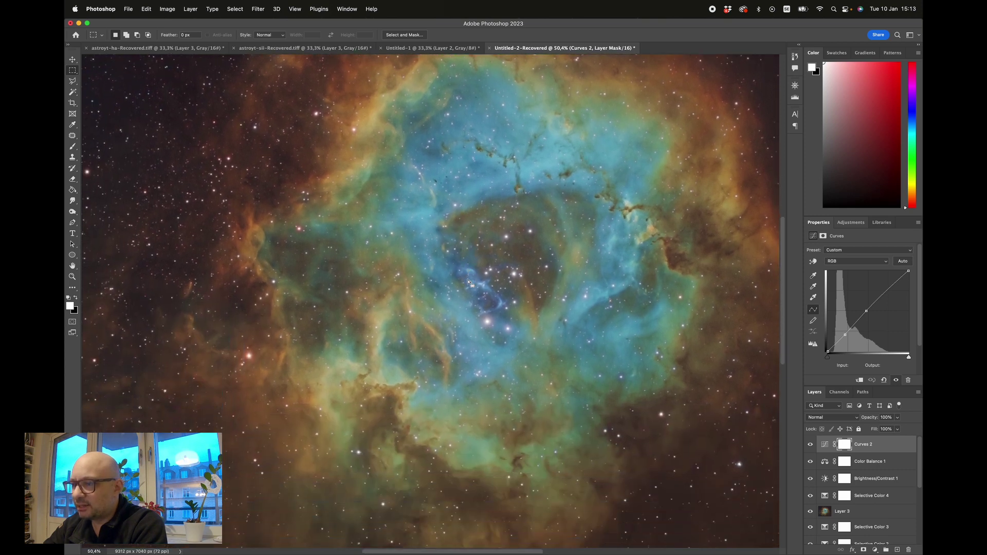
pyautogui.scroll(-1, 470, 283)
pyautogui.hscroll(1, 470, 283)
pyautogui.scroll(5, 391, 310)
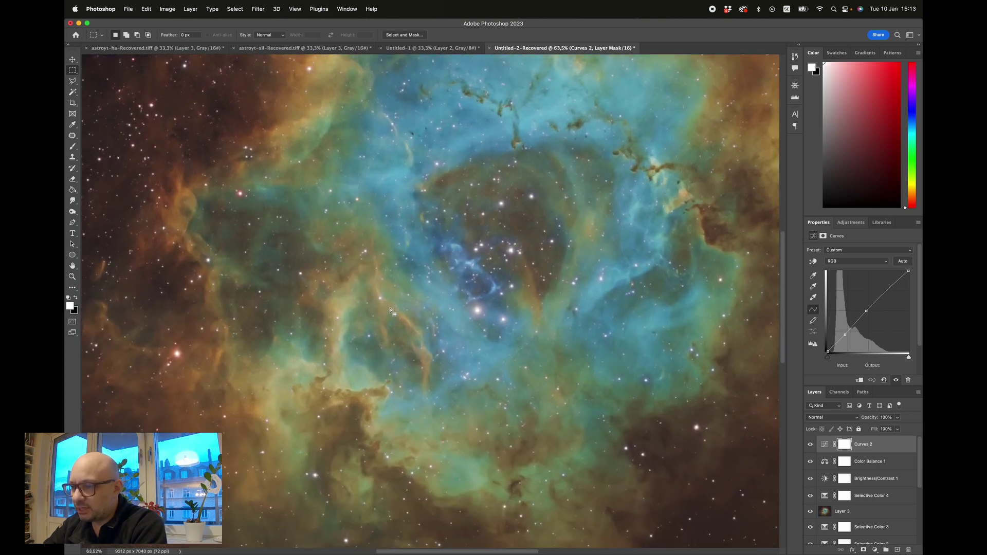
pyautogui.hscroll(10, 391, 310)
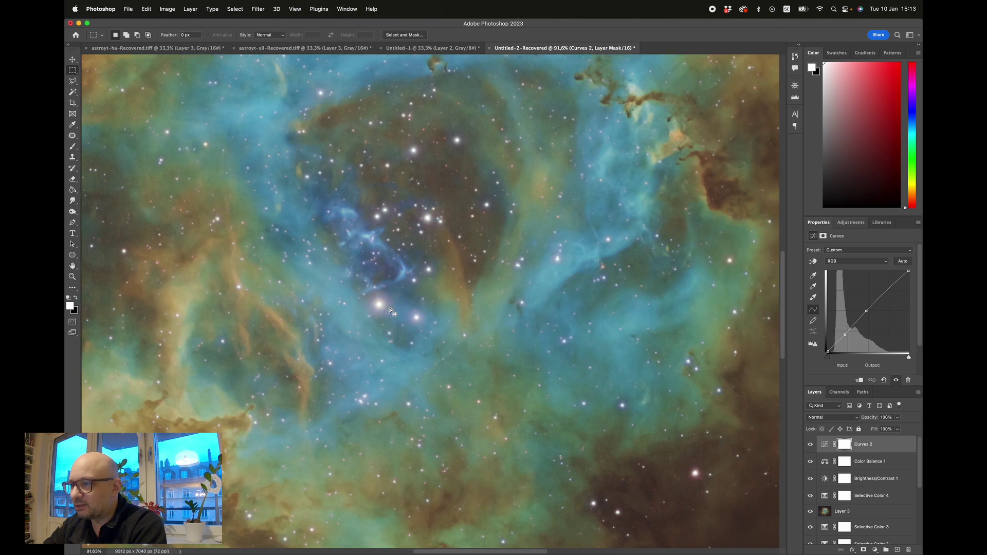
pyautogui.scroll(5, 390, 310)
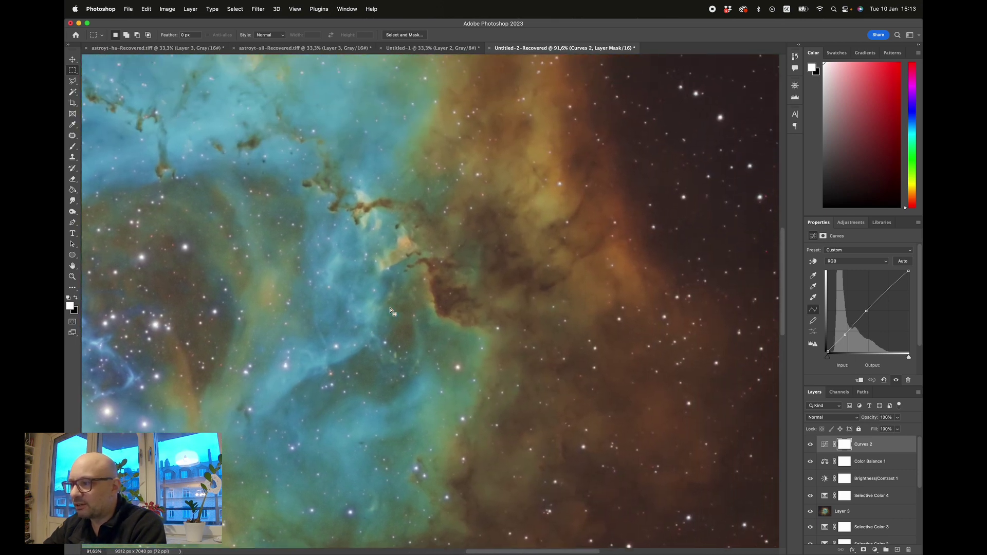
pyautogui.hscroll(-5, 391, 310)
pyautogui.scroll(-3, 390, 310)
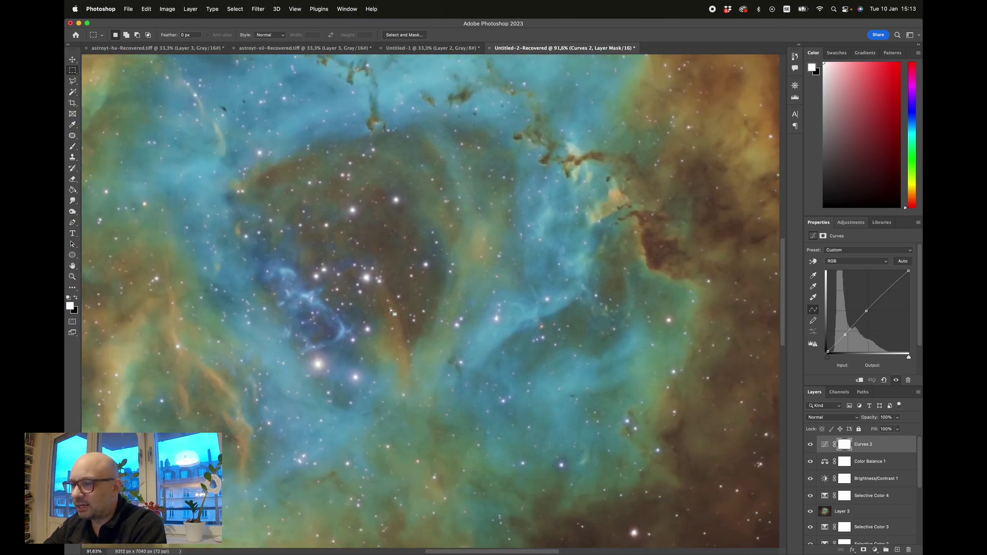
pyautogui.scroll(-3, 390, 310)
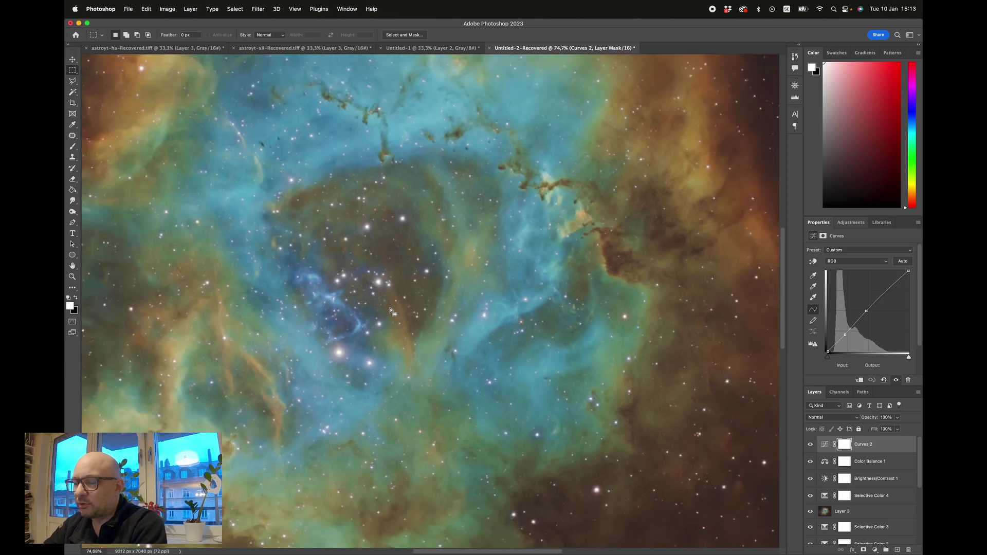
pyautogui.scroll(-3, 391, 310)
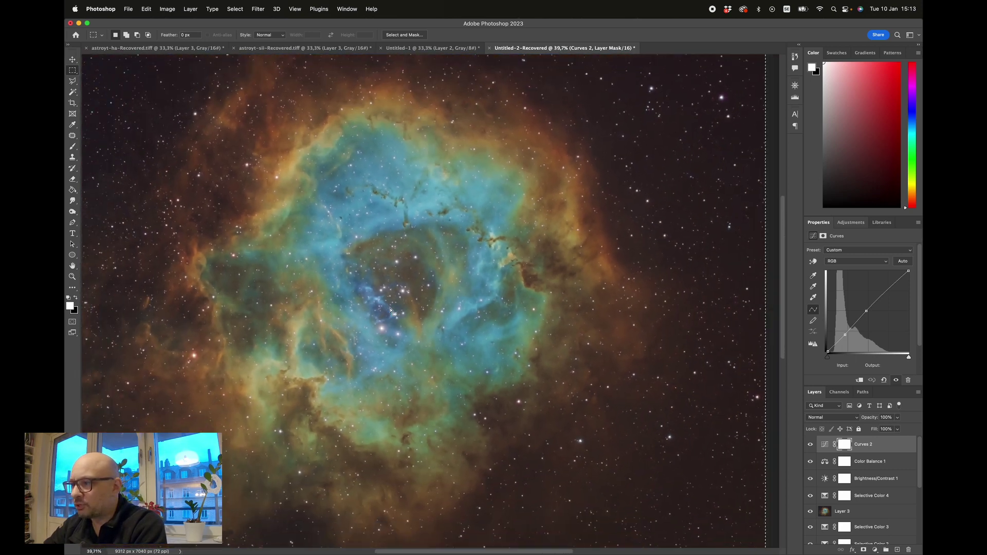
pyautogui.hscroll(-1, 390, 309)
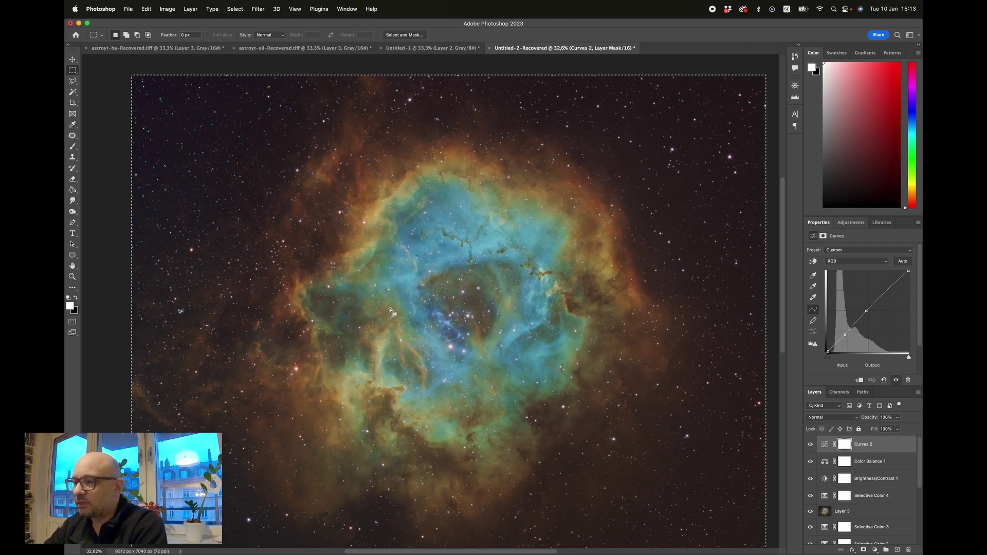
pyautogui.hscroll(1, 391, 310)
pyautogui.scroll(-1, 391, 310)
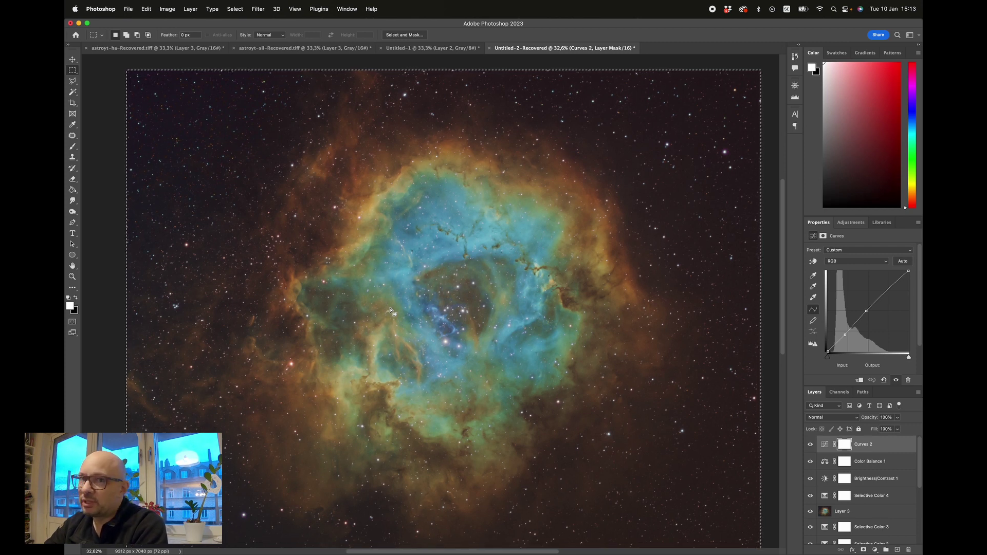